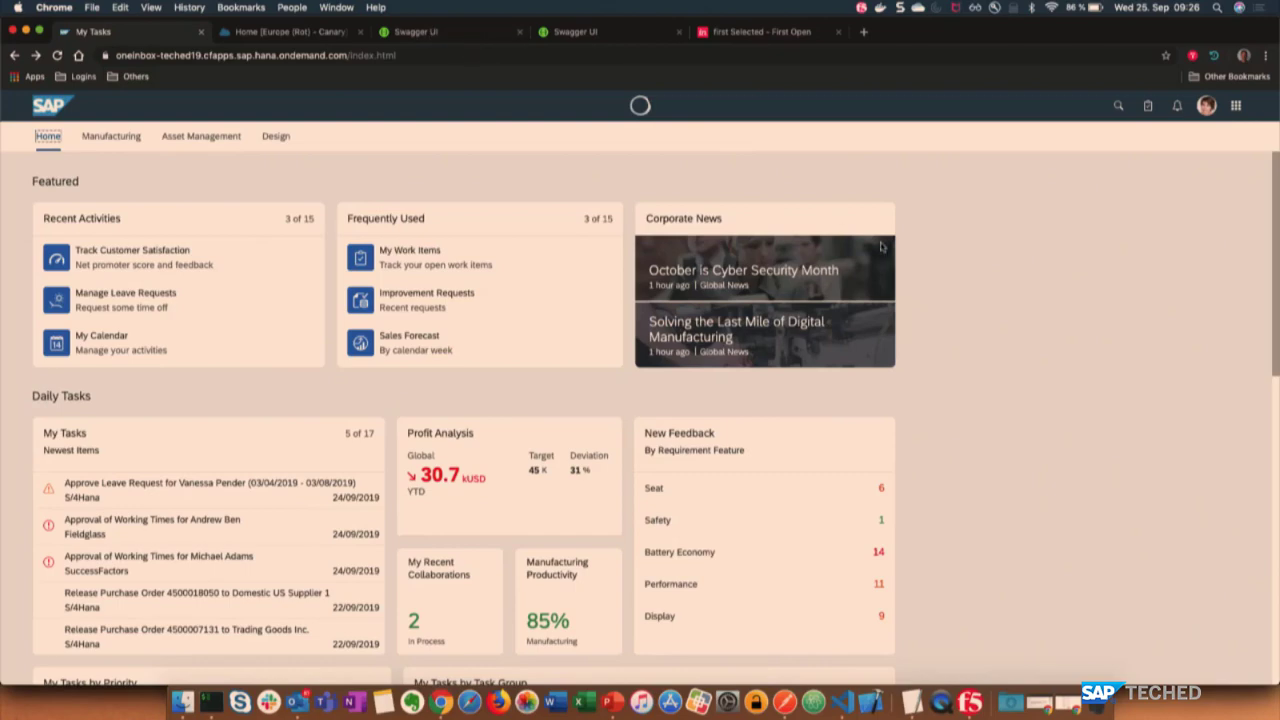
Look over the home page cards and preview the newest tasks in the header's task overview.
drag(1277, 204, 1273, 271)
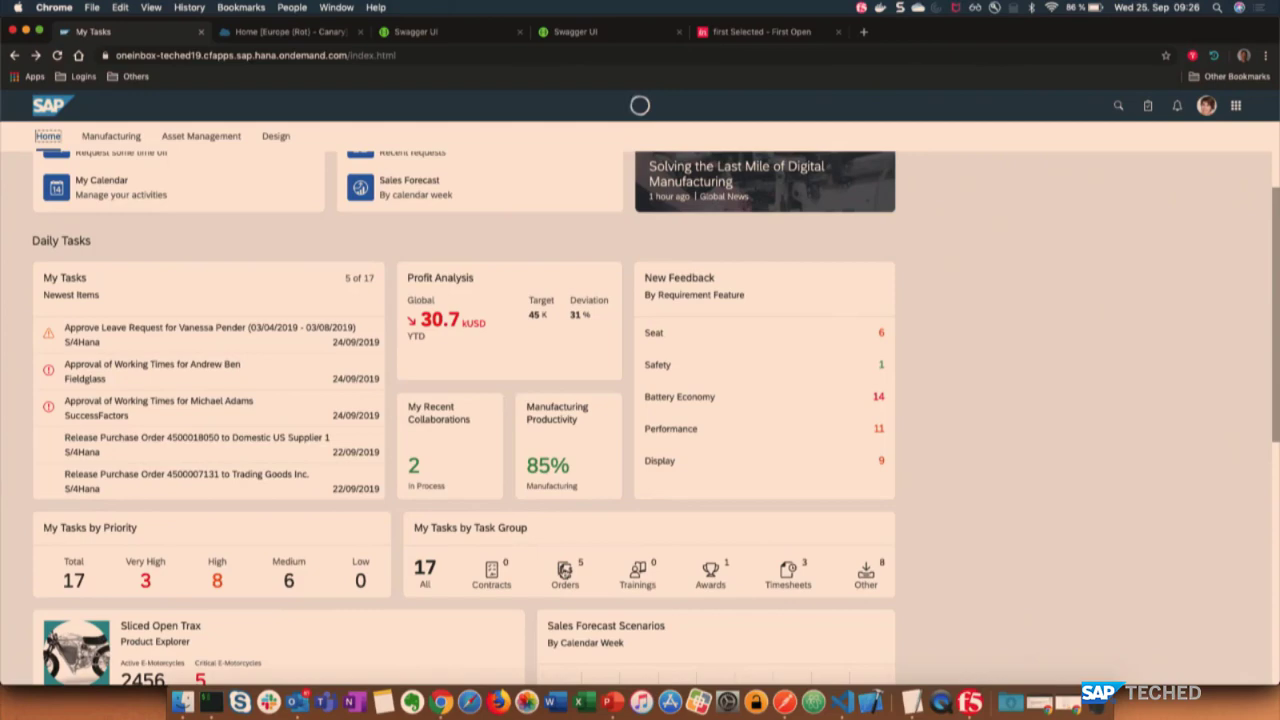
scroll(564, 570, up, 3)
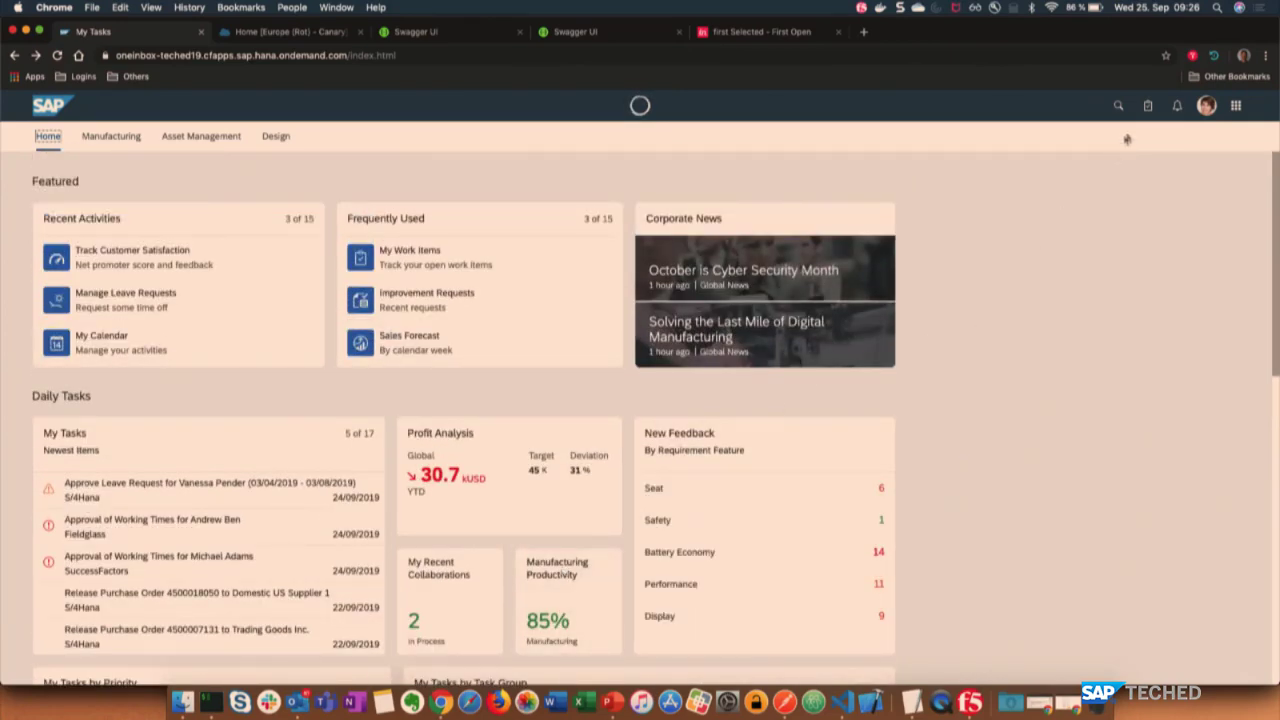
click(1148, 106)
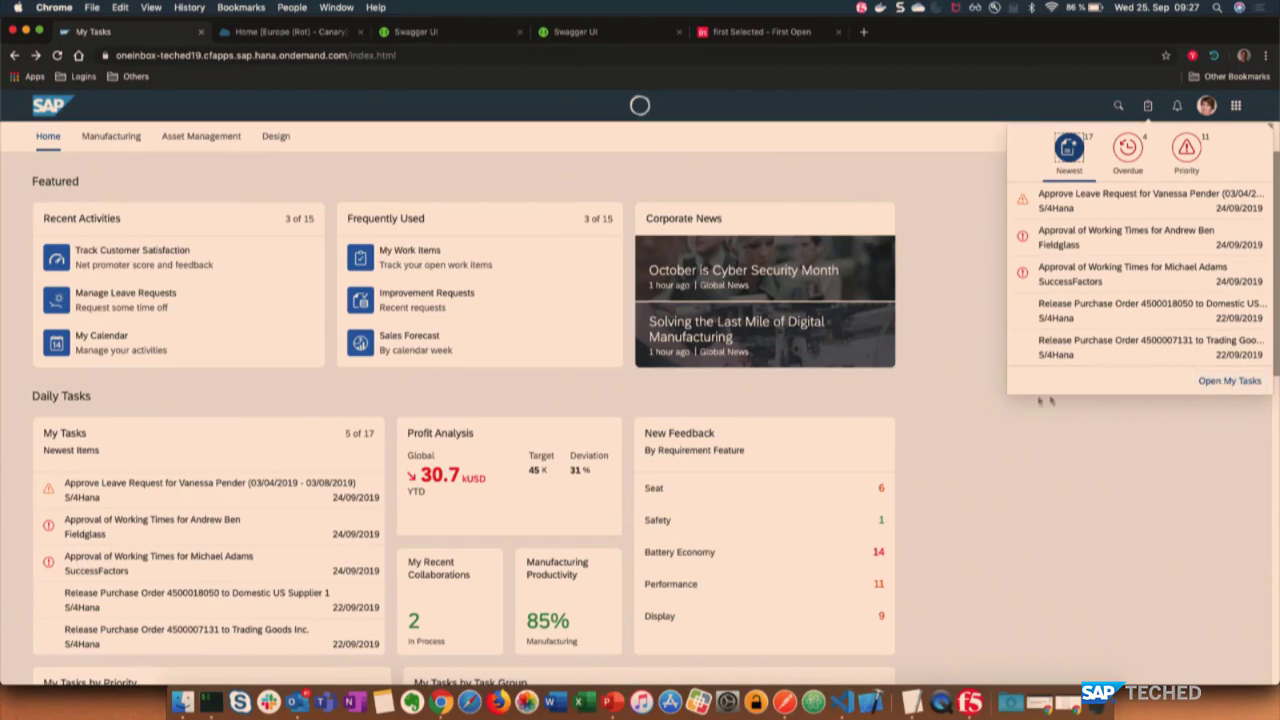
click(999, 406)
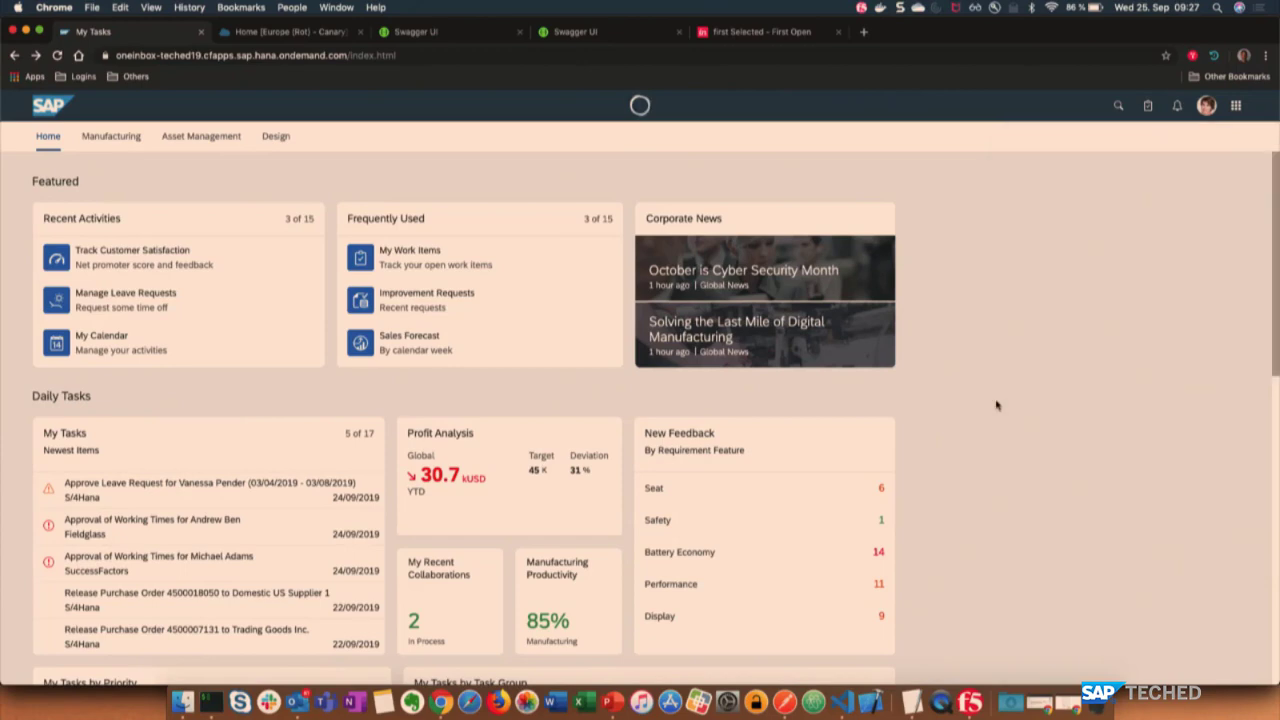
Open the full My Tasks list and approve the Concur expense request for the customer-facing business trip.
click(148, 445)
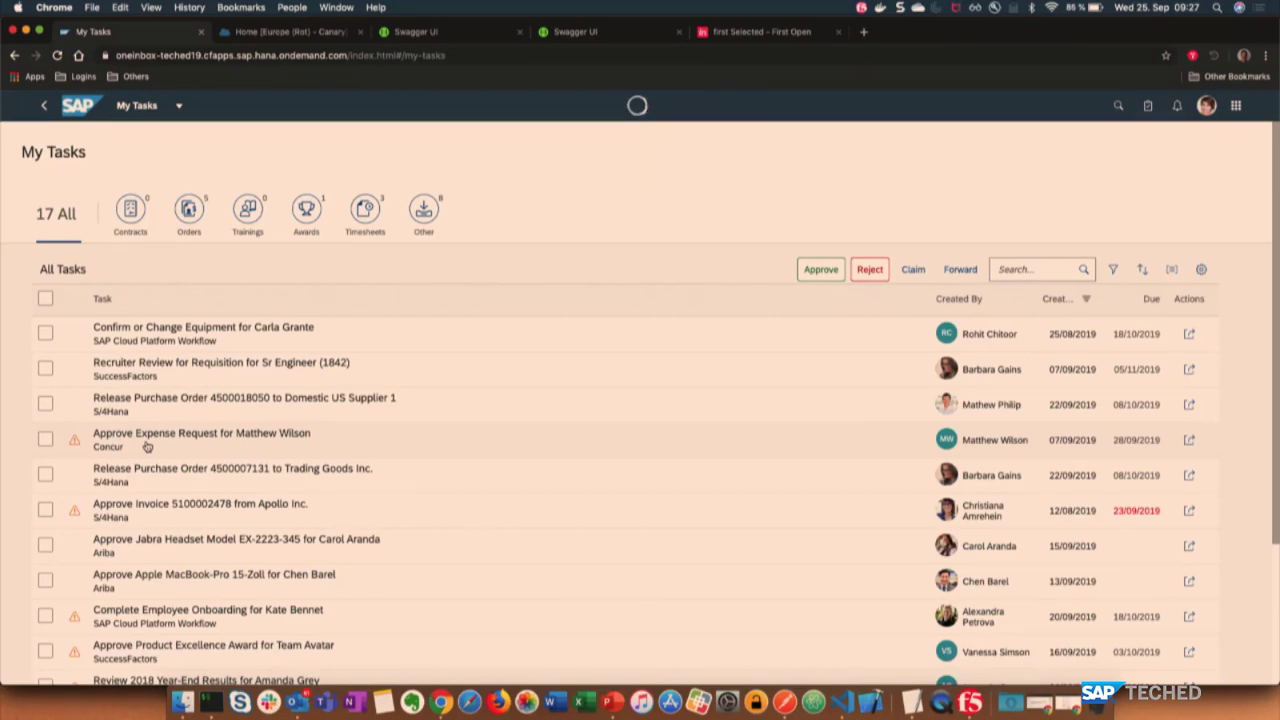
scroll(147, 447, down, 5)
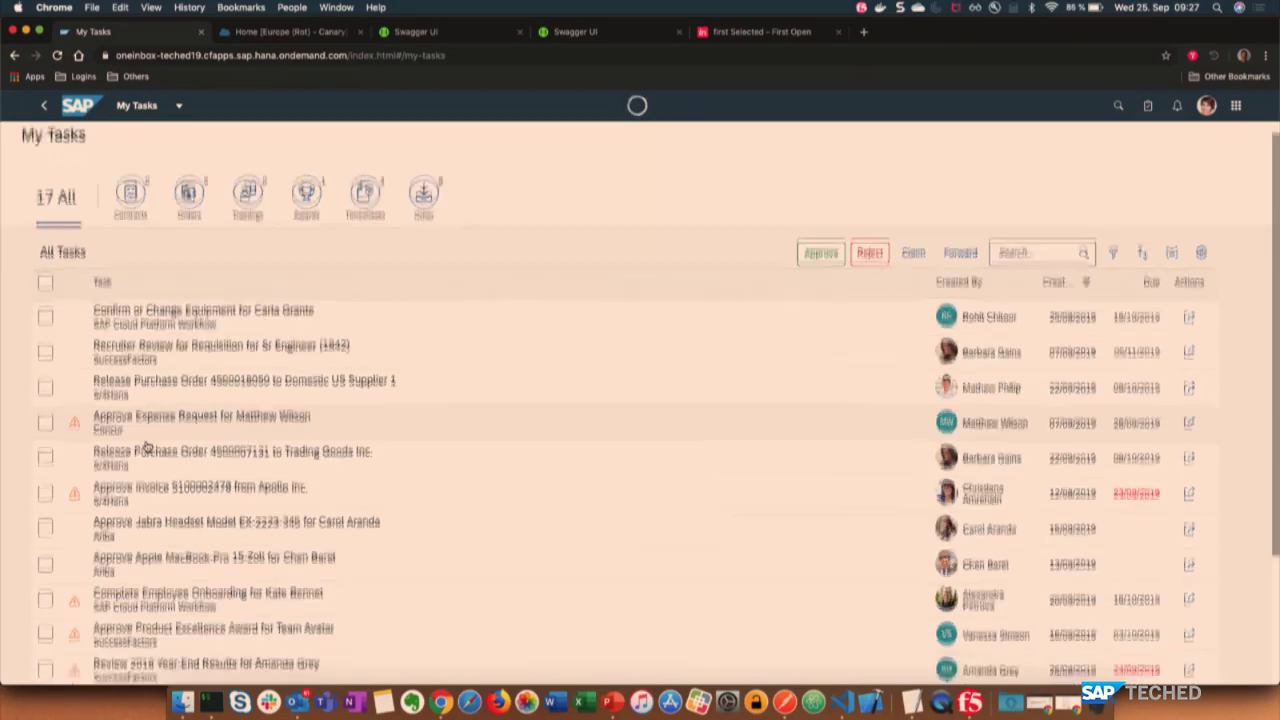
scroll(147, 441, up, 5)
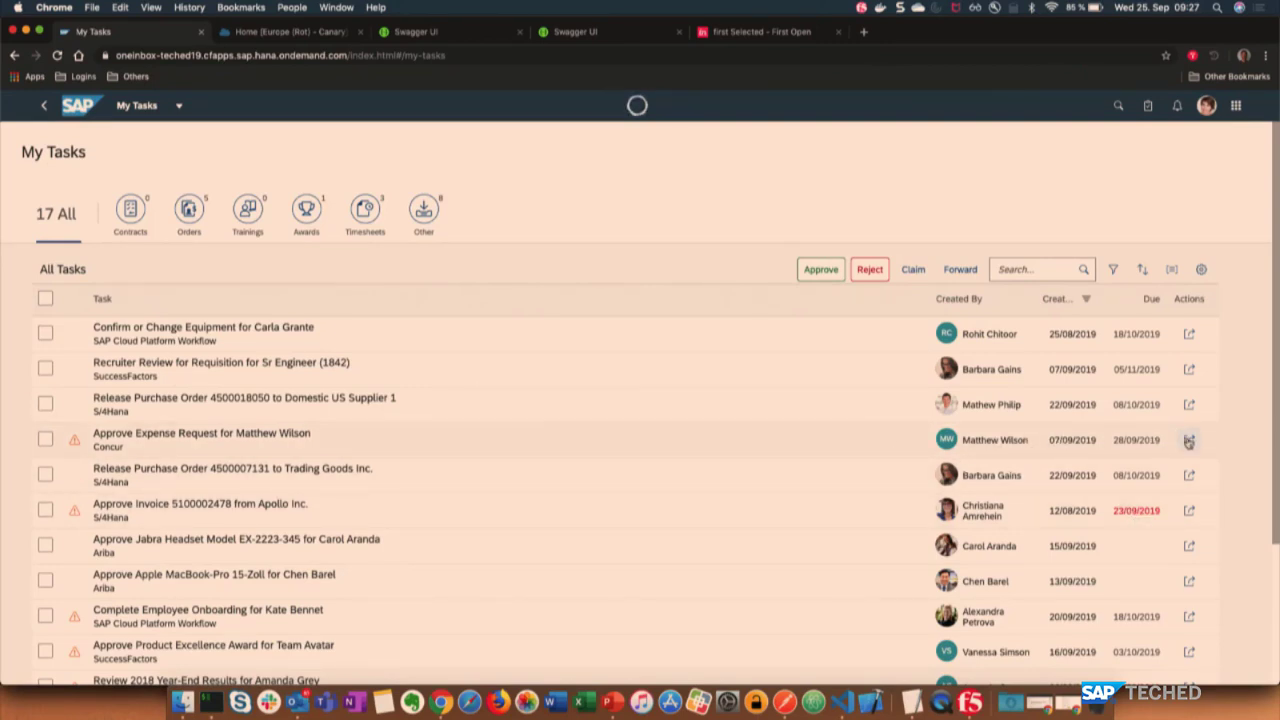
mouse_move(1189, 442)
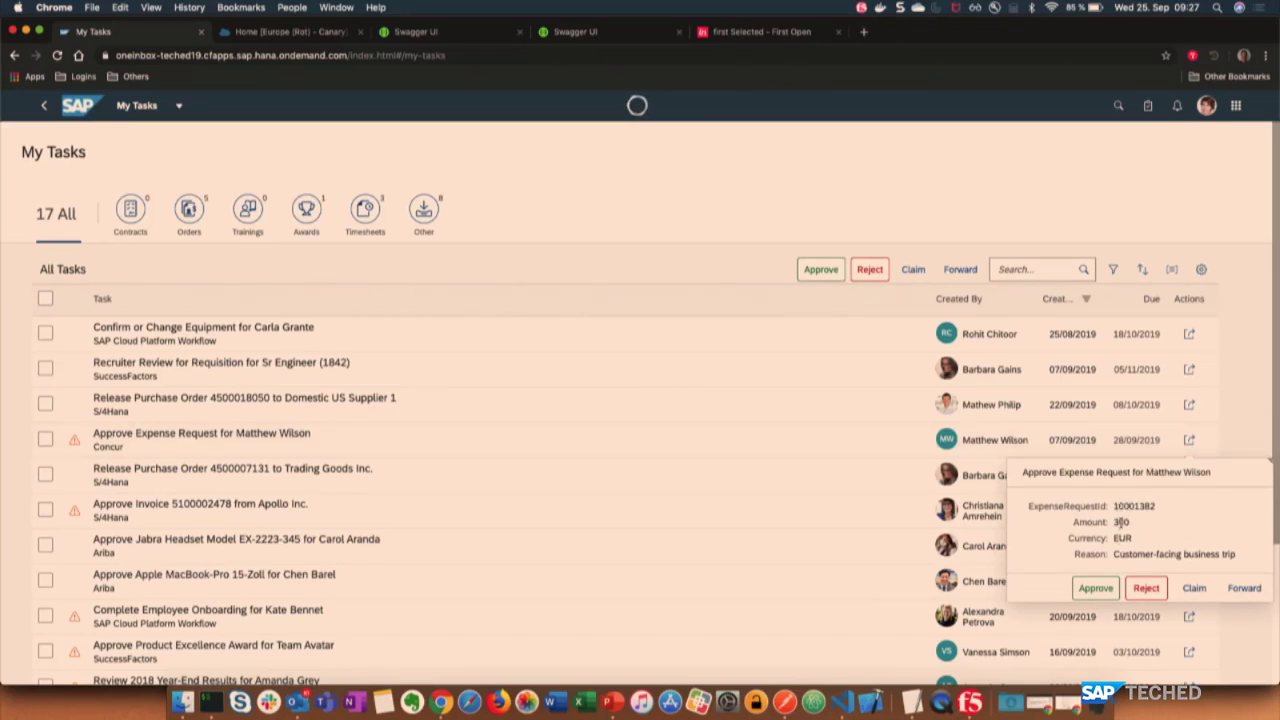
click(1094, 588)
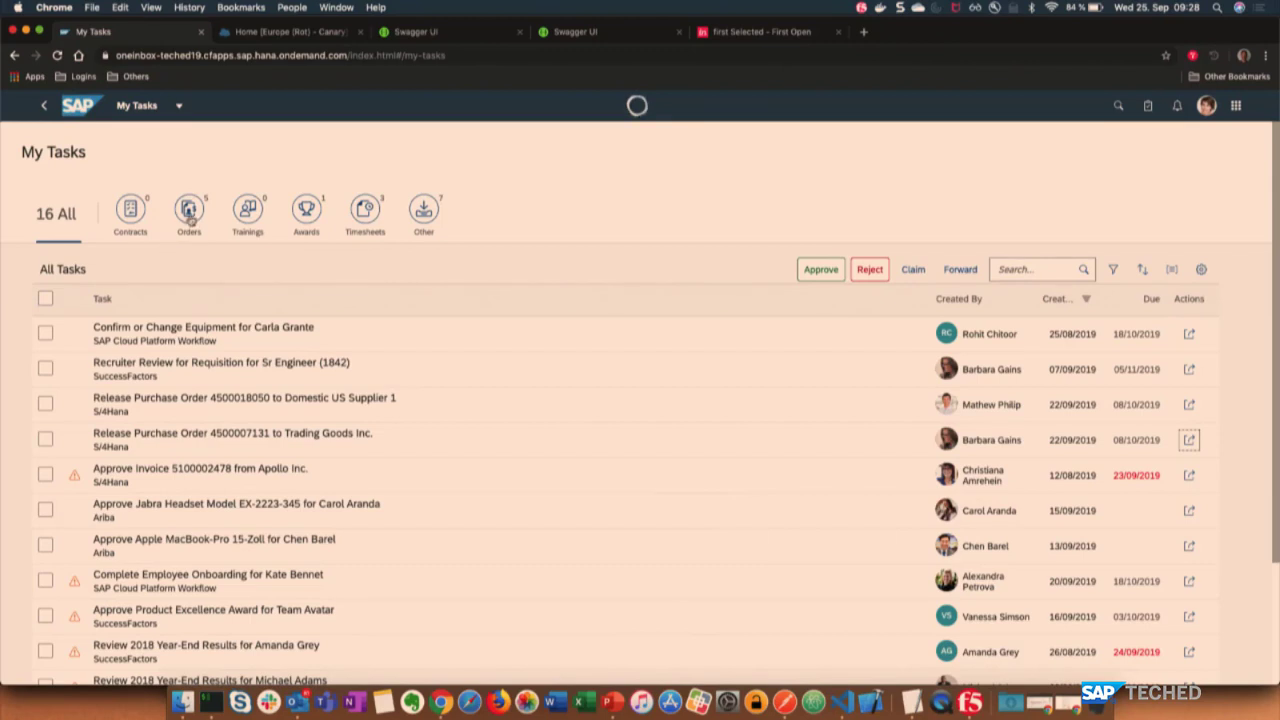
Browse the Orders, Awards and Timesheets task groups, including the details of the purchase order for Domestic US Supplier 1.
click(190, 212)
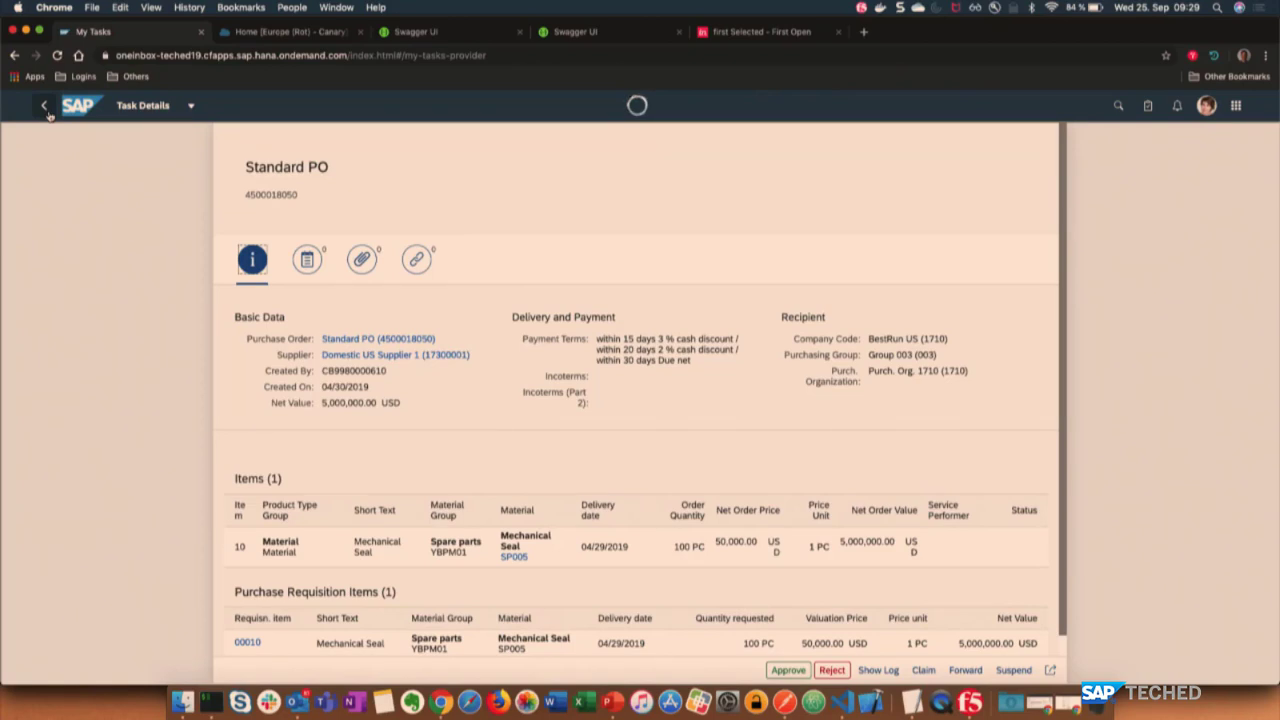
click(45, 107)
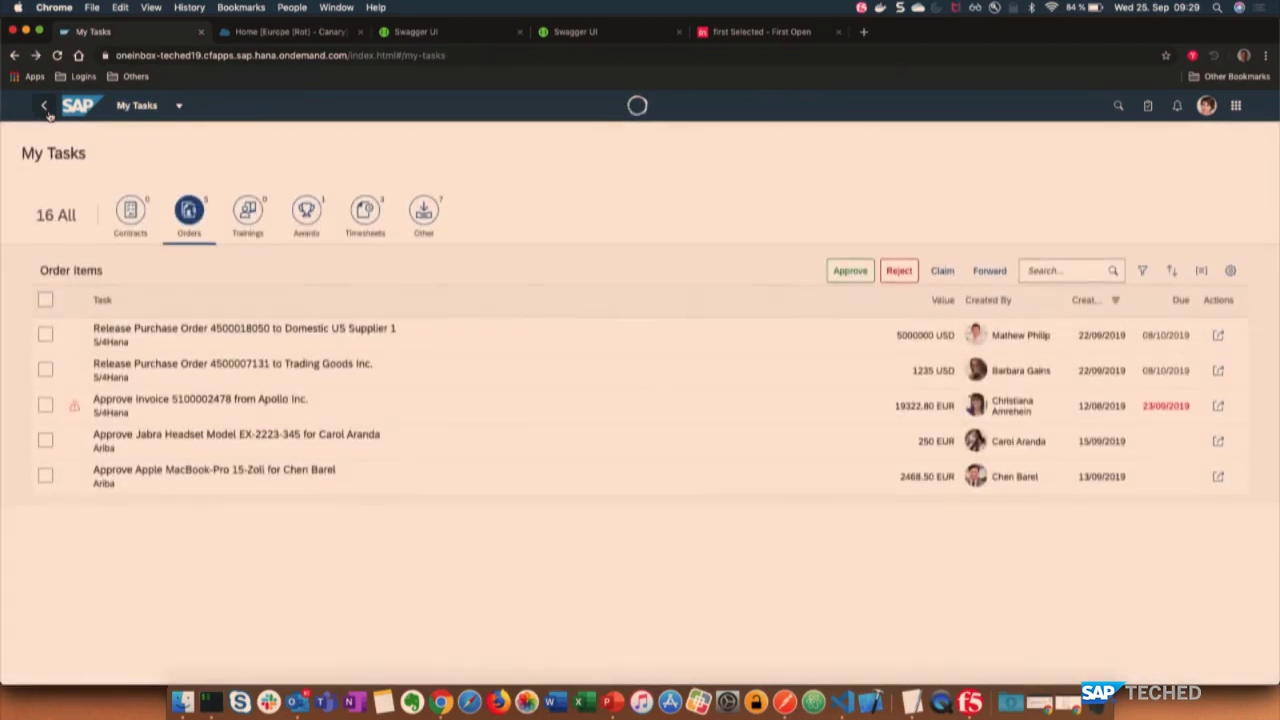
click(310, 217)
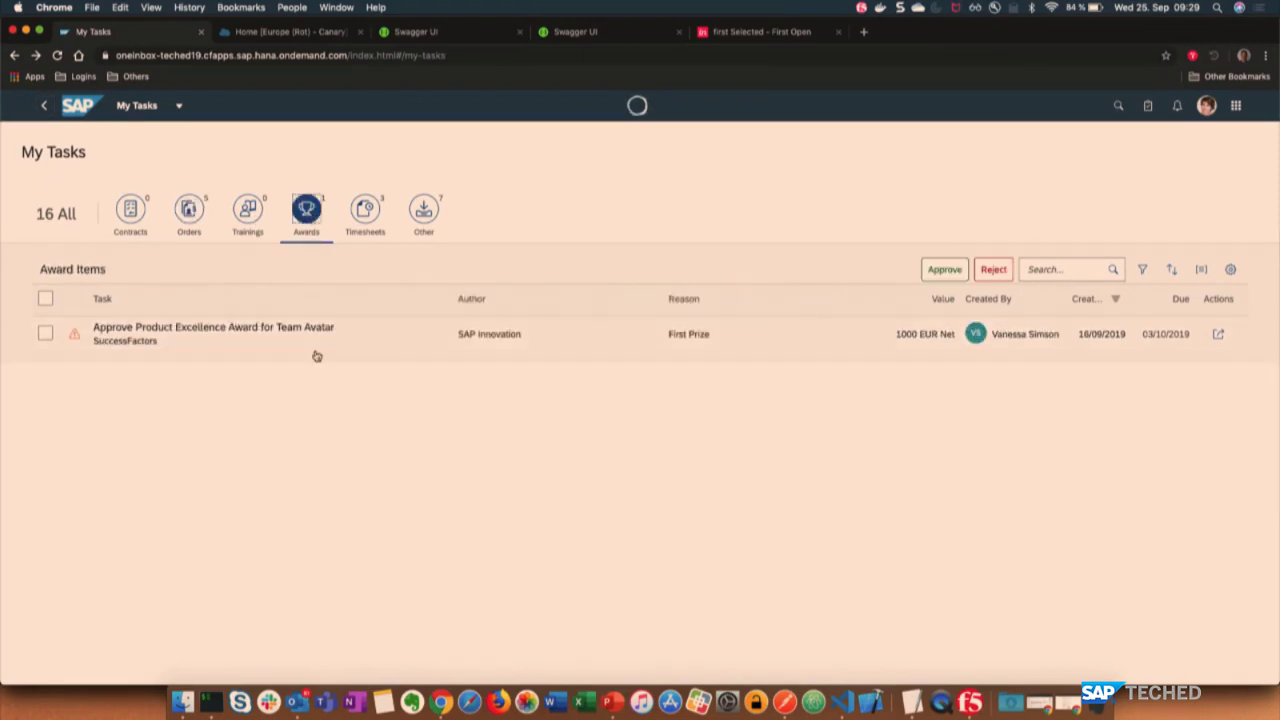
click(372, 218)
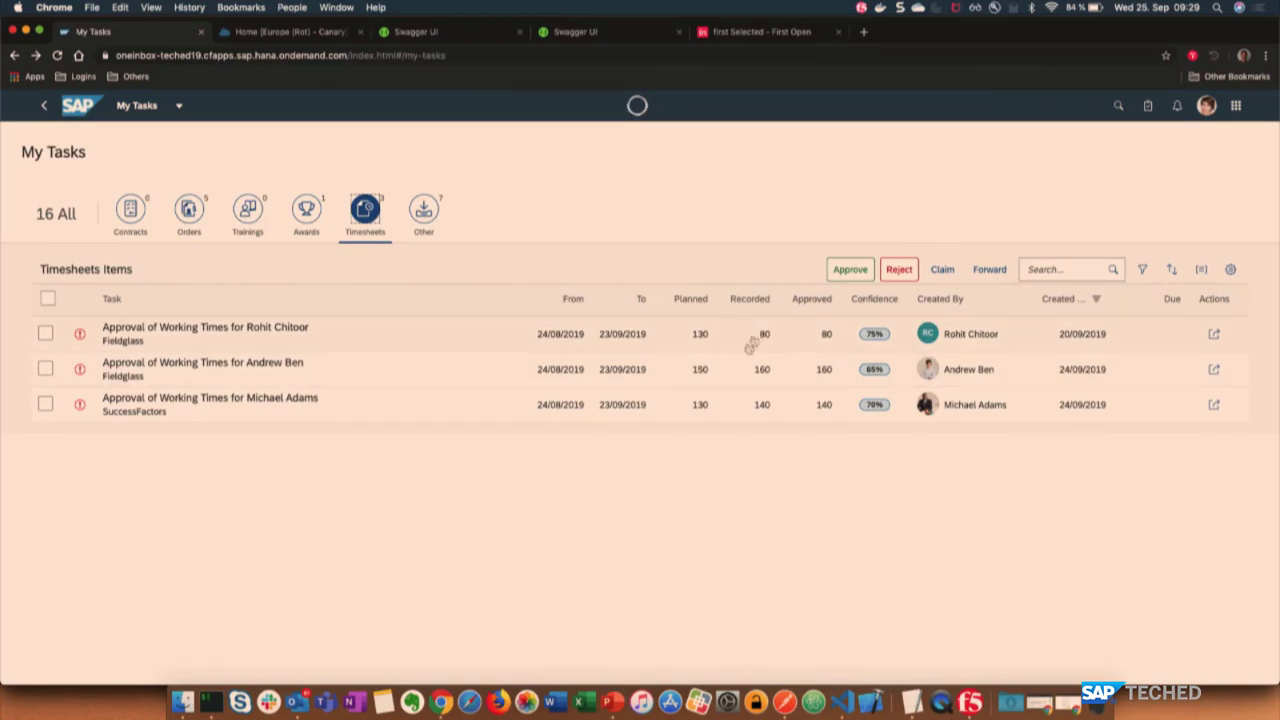
View the equipment confirmation and Sr Engineer requisition tasks in the Other group, and return to the list.
click(432, 219)
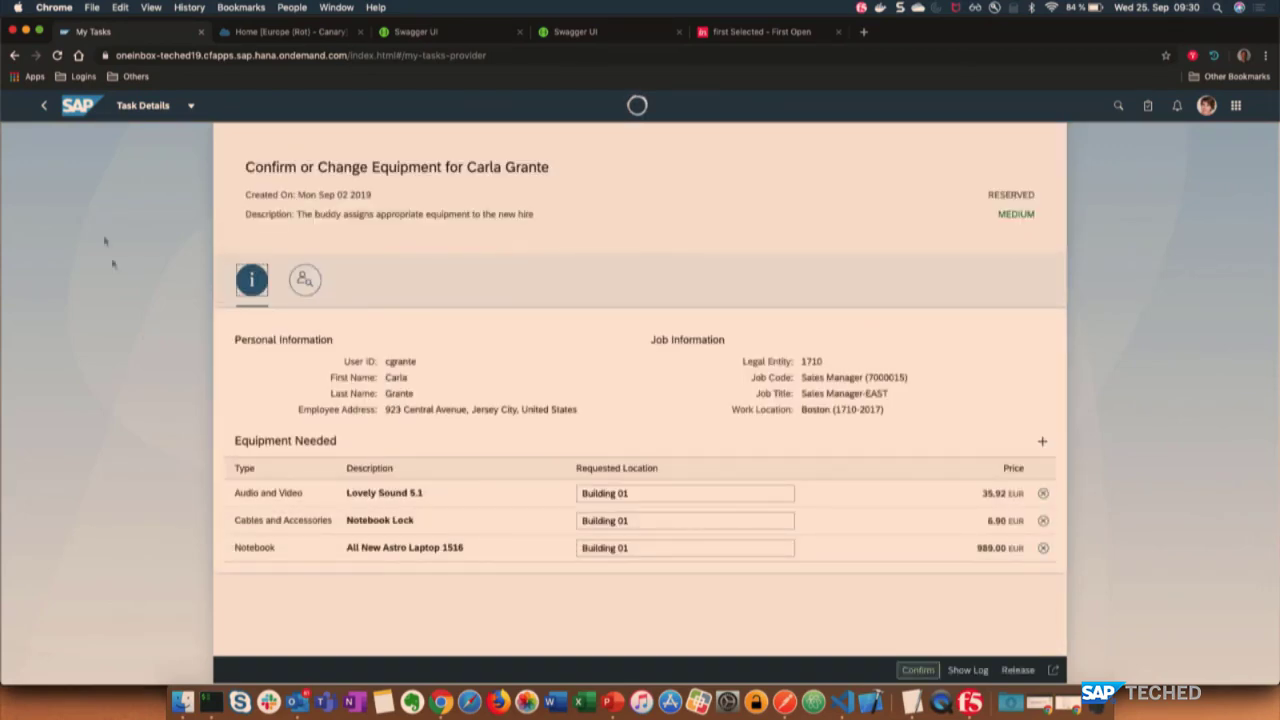
click(43, 105)
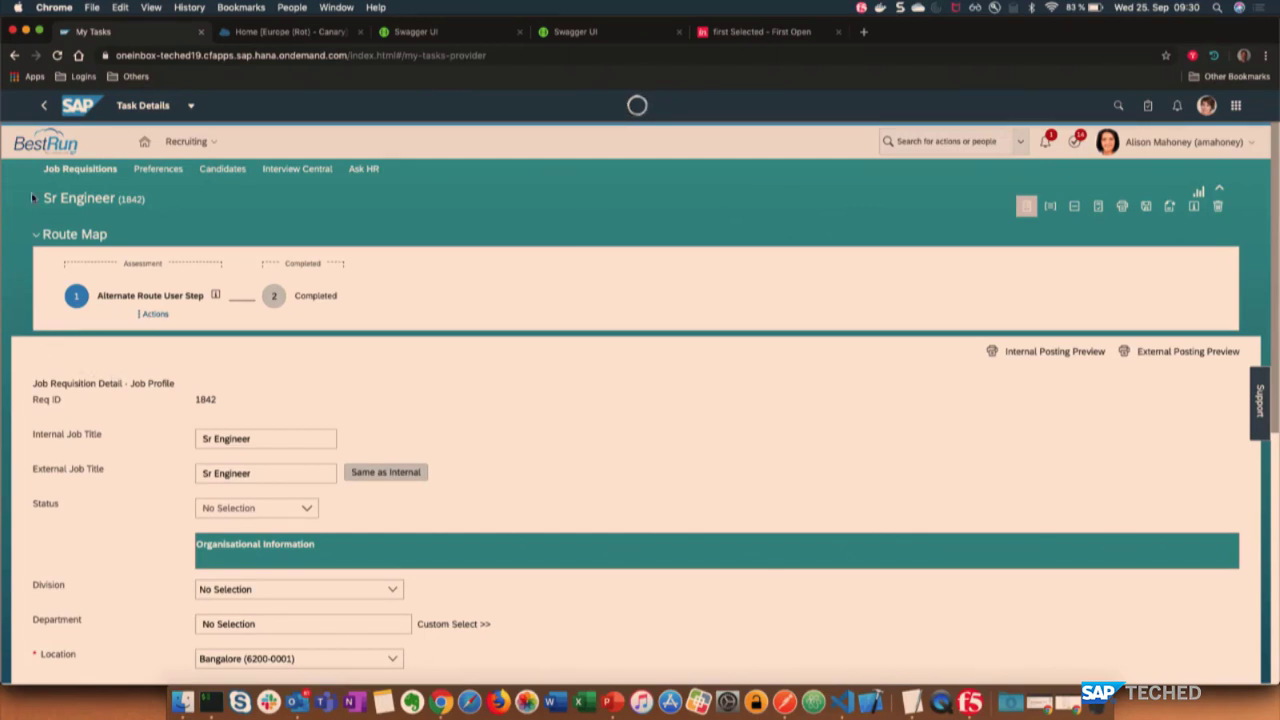
click(45, 107)
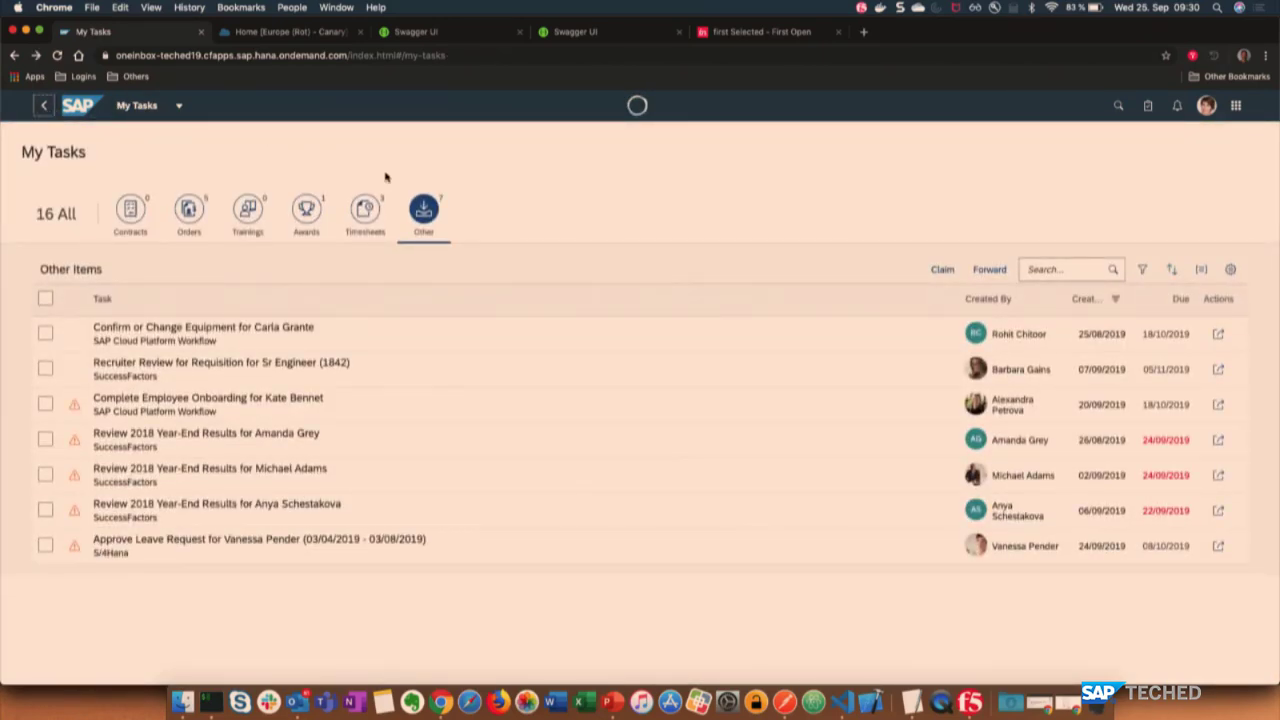
Examine the parameters of GET /task-provider/v1/tasks in the One Inbox Service Provider Interface definition, and collapse it.
key(super+Tab)
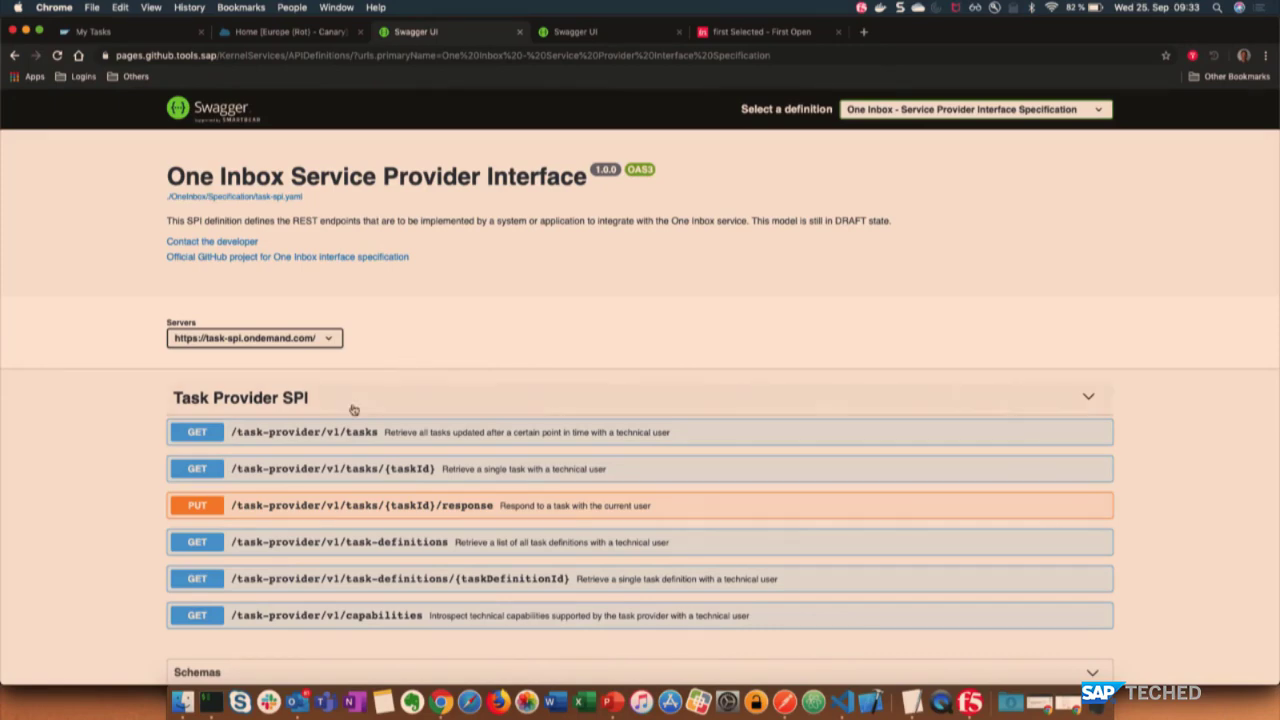
click(220, 432)
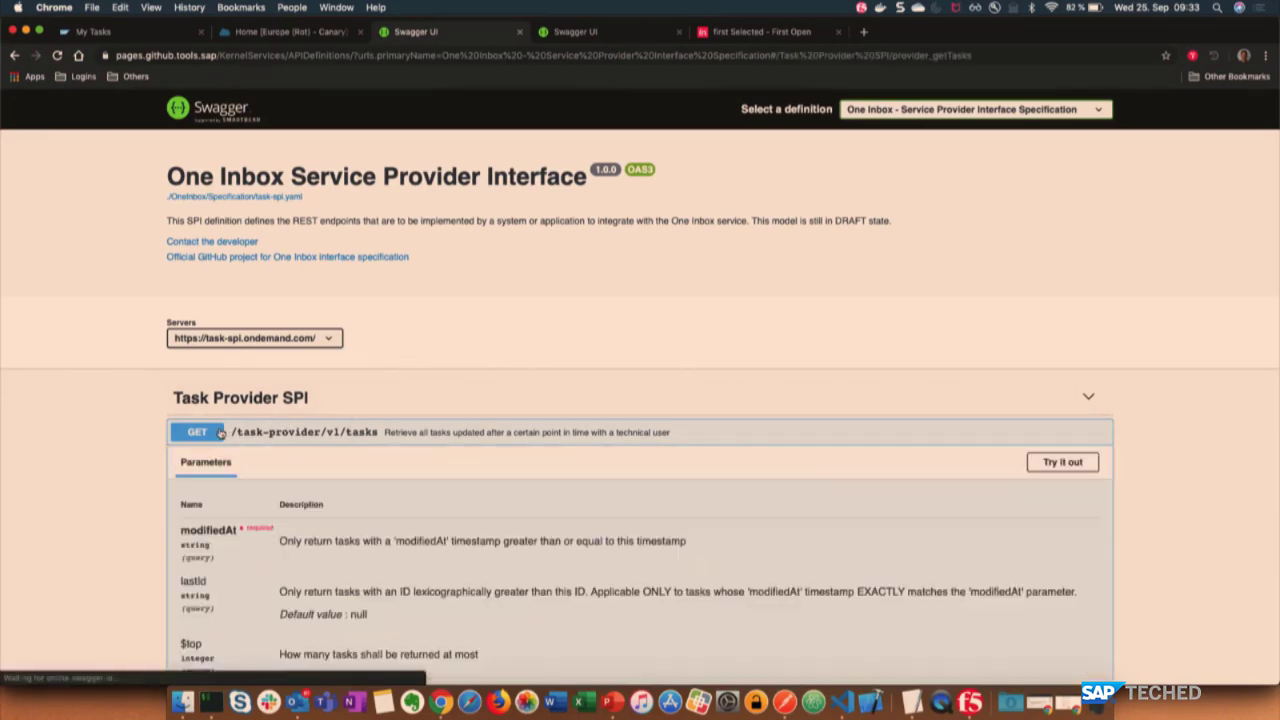
scroll(220, 432, down, 4)
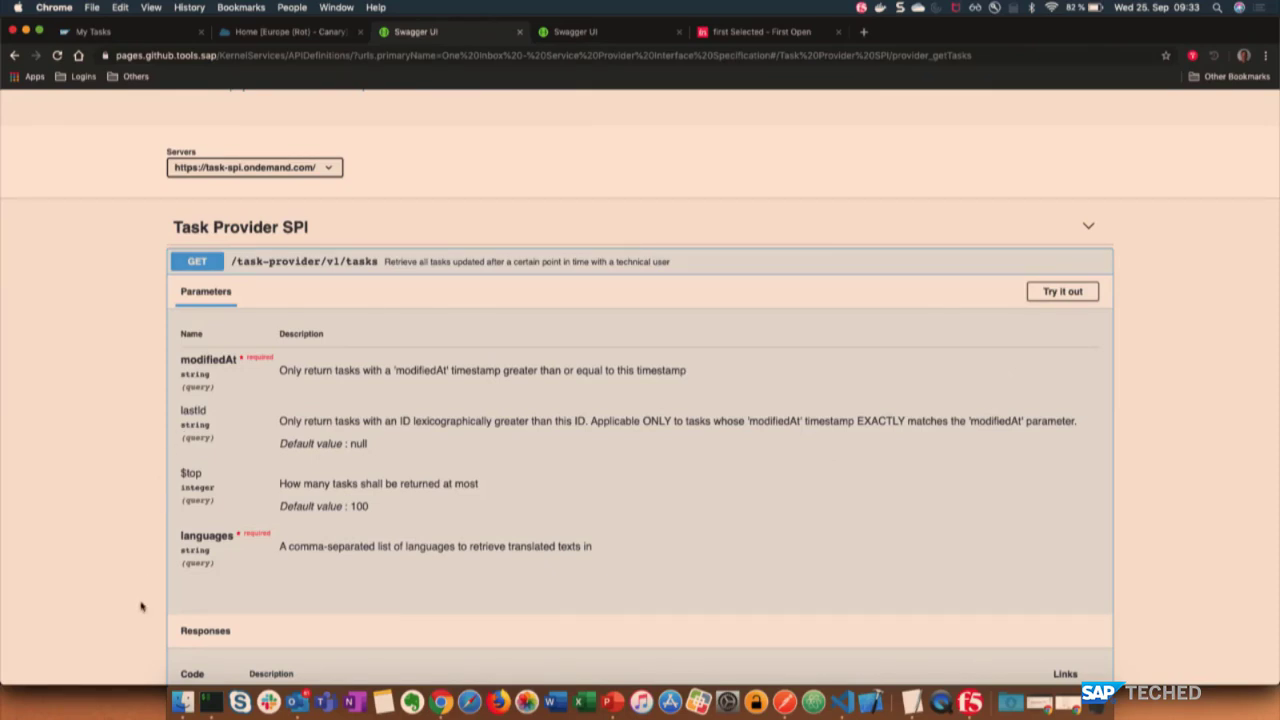
click(282, 262)
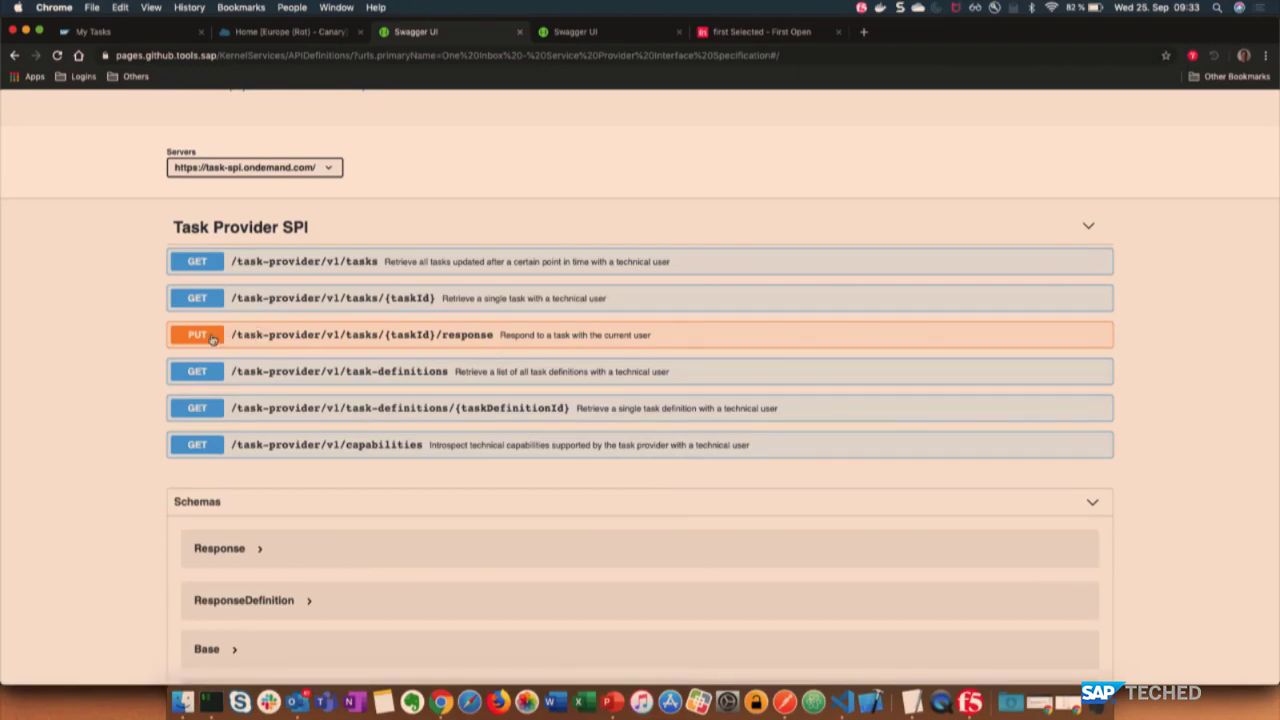
Examine the parameters and request body of PUT /task-provider/v1/tasks/{taskId}/response, and collapse it.
click(212, 340)
scroll(243, 445, up, 2)
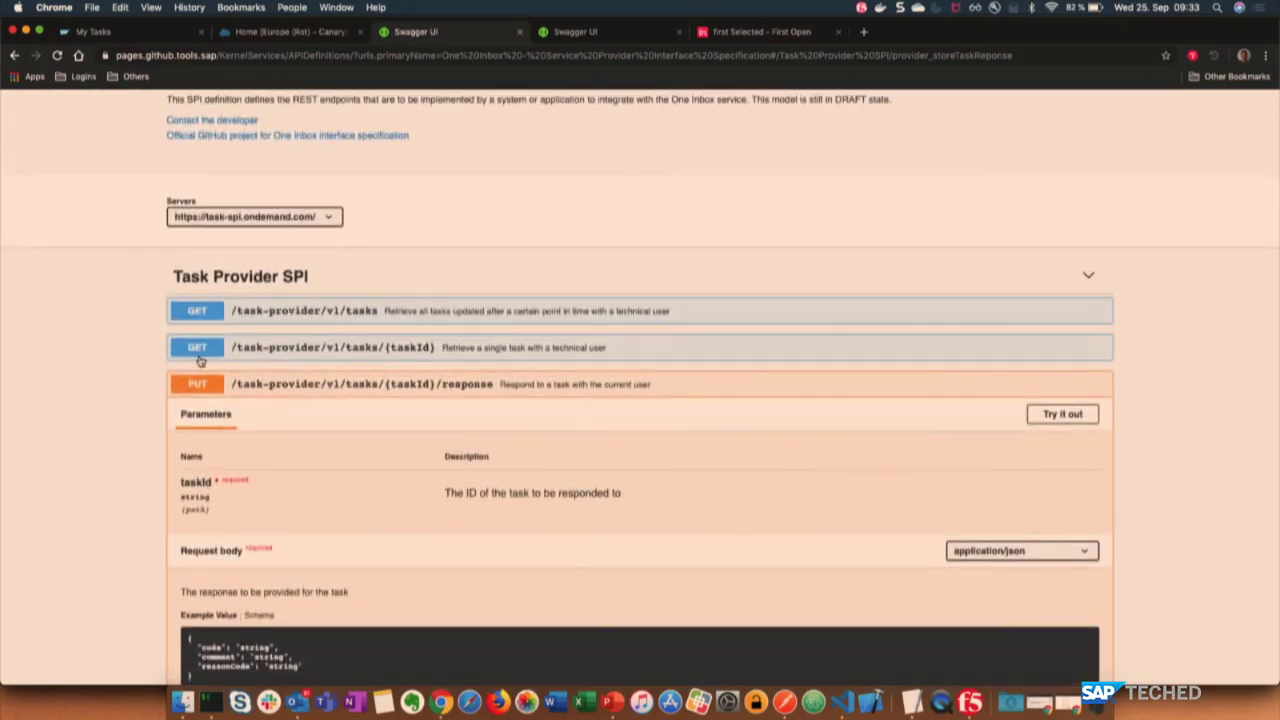
click(199, 386)
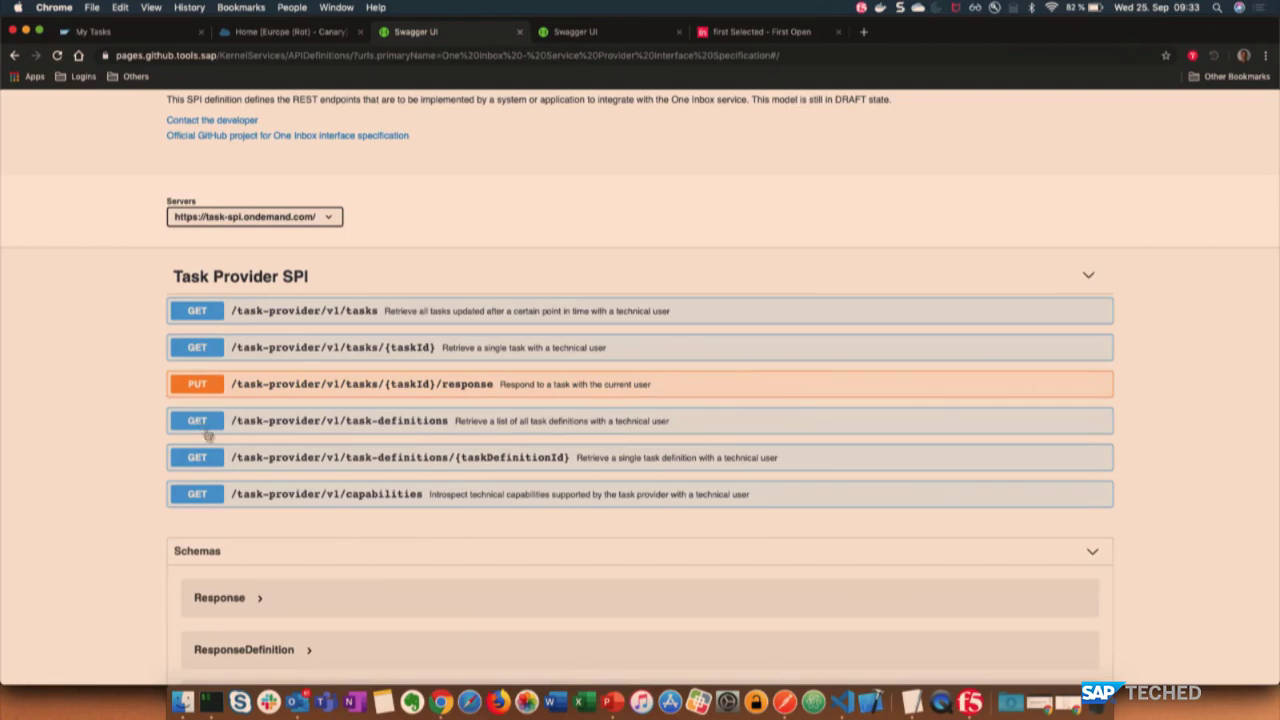
Expand the Task schema and read through its field definitions, from the identifiers and status to the recipients and priority.
scroll(155, 582, down, 3)
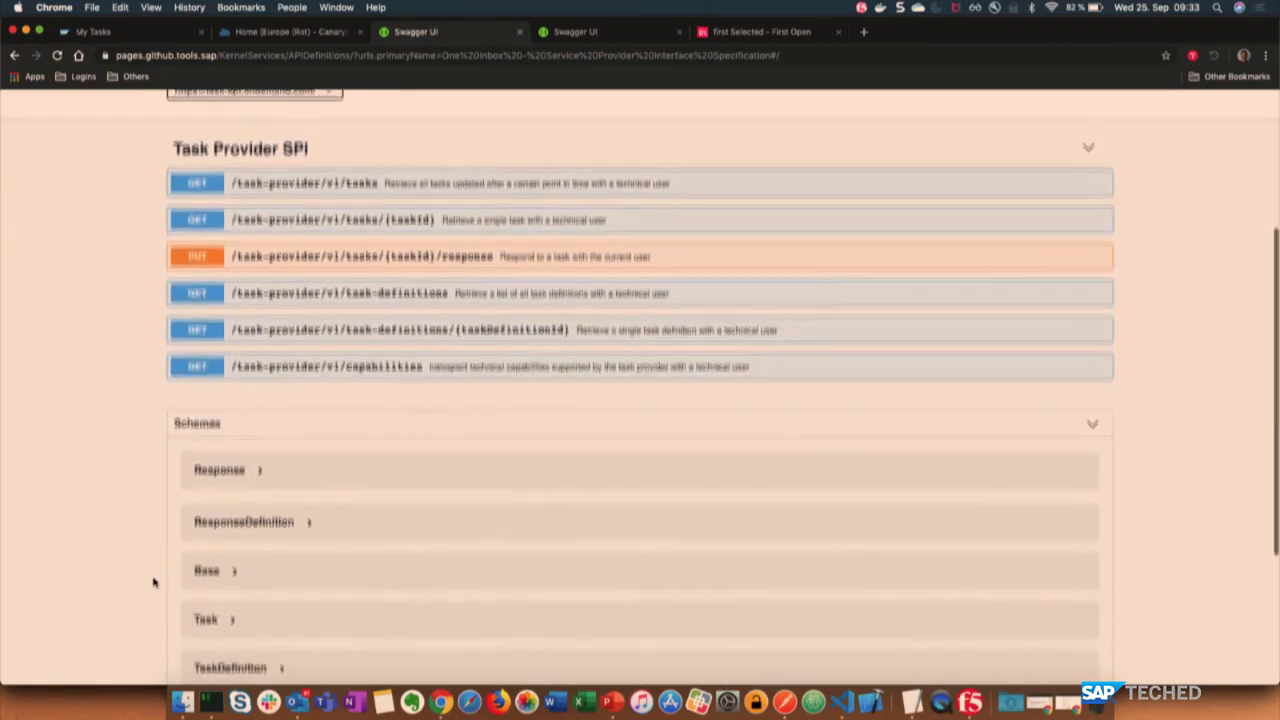
click(210, 411)
scroll(180, 440, down, 1)
scroll(117, 476, up, 1)
key(F4)
key(Escape)
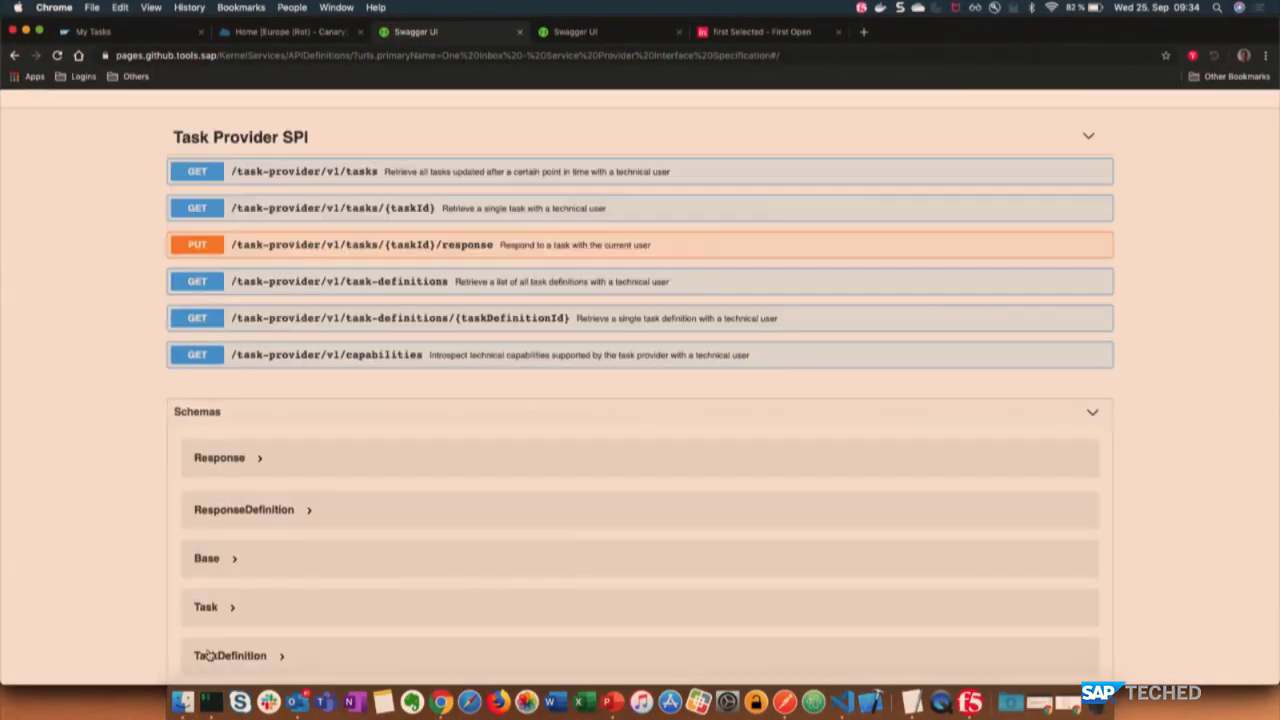
click(207, 655)
scroll(207, 655, down, 5)
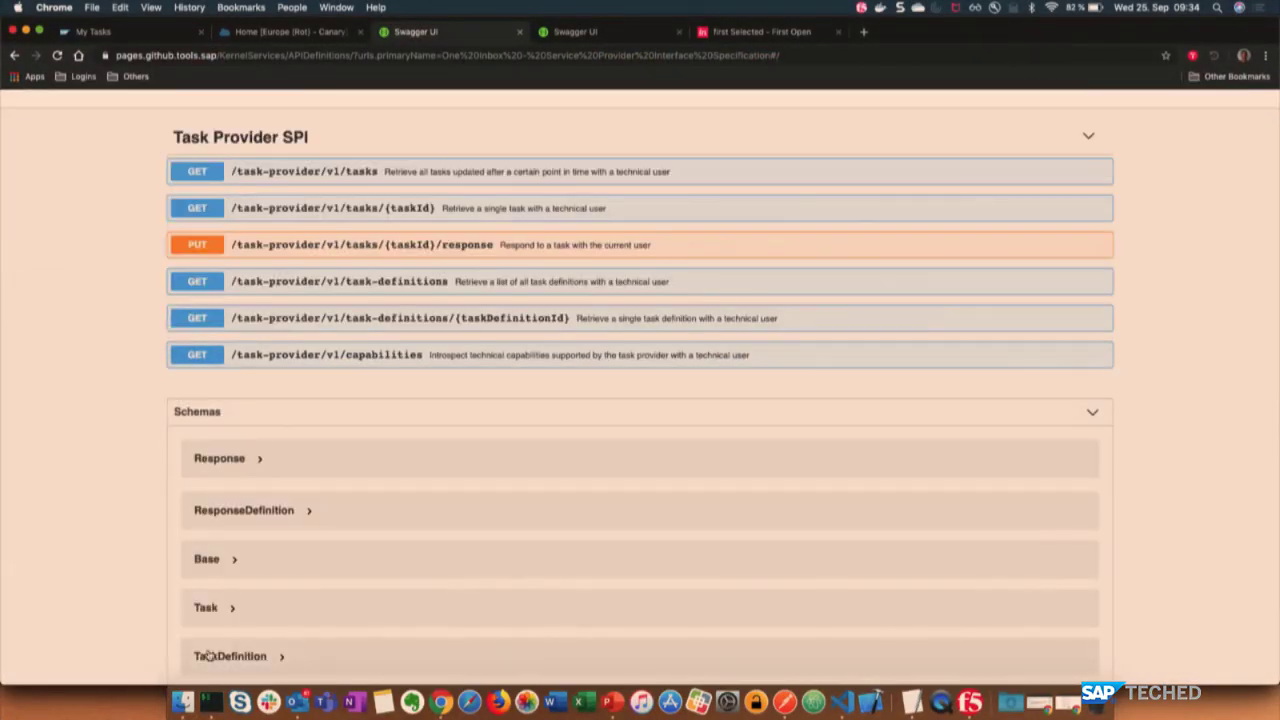
click(217, 603)
scroll(219, 600, down, 6)
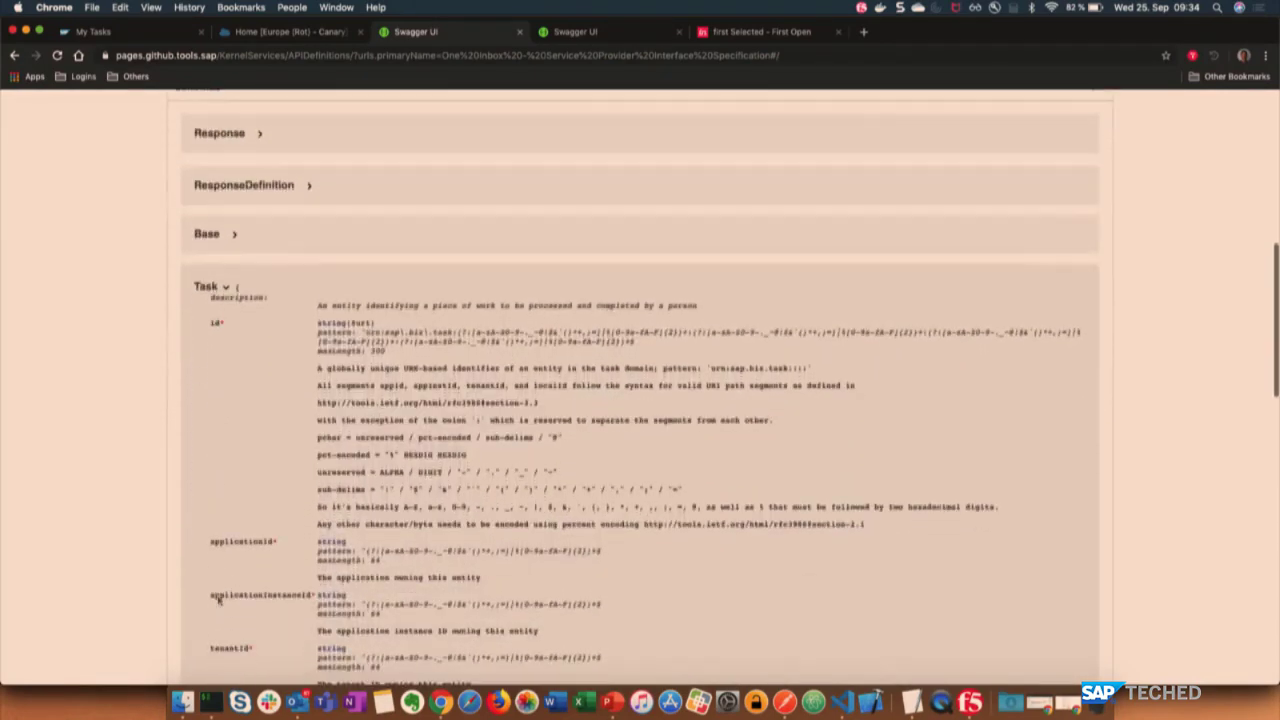
scroll(236, 400, down, 4)
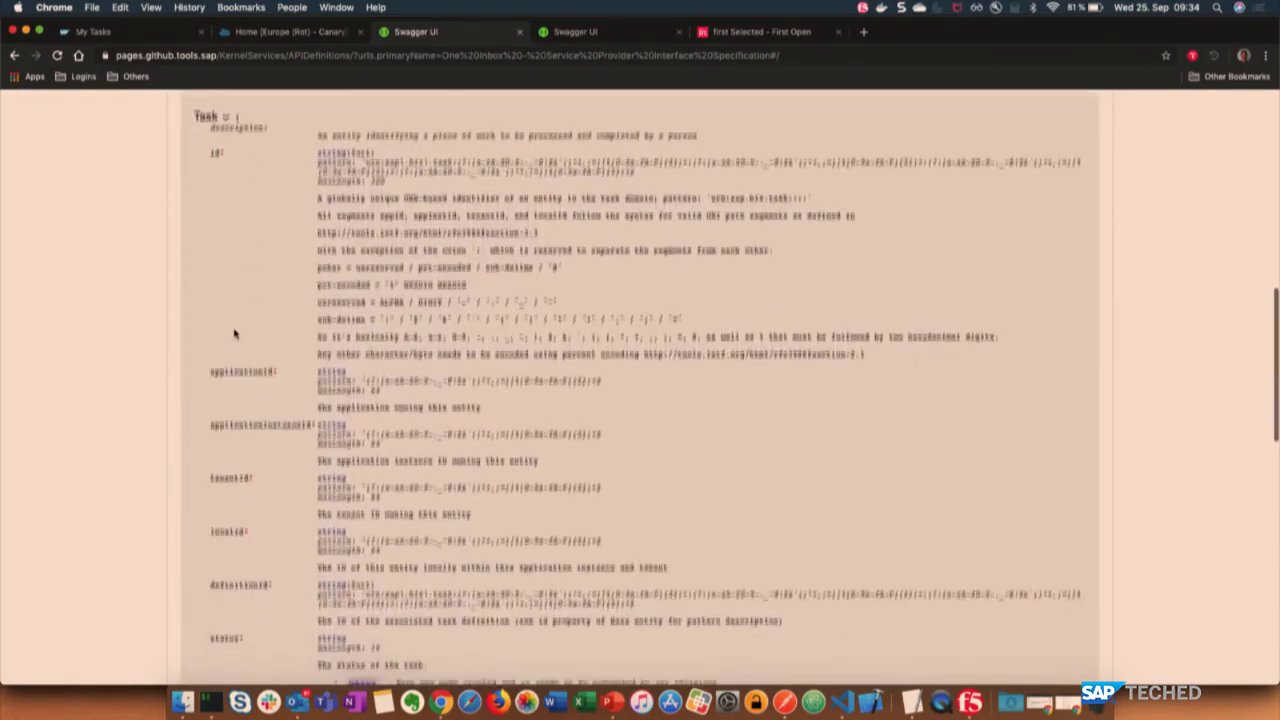
scroll(238, 505, down, 3)
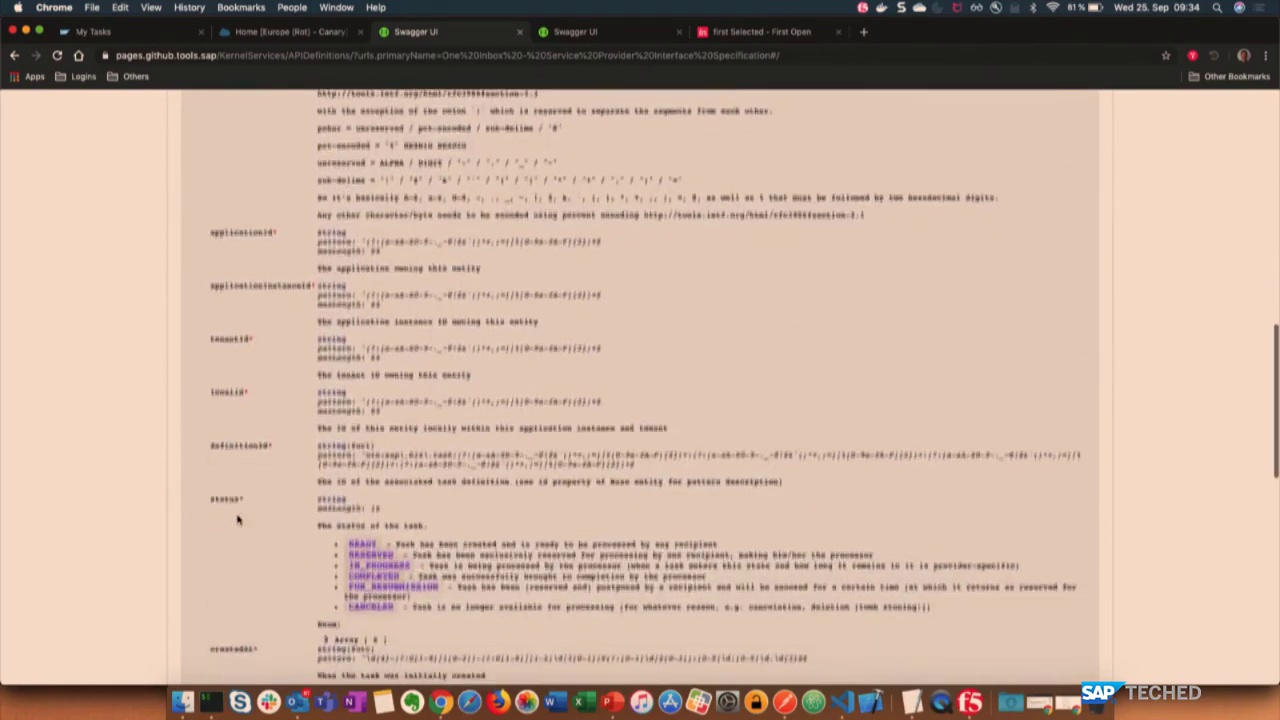
scroll(229, 566, down, 4)
scroll(236, 520, down, 5)
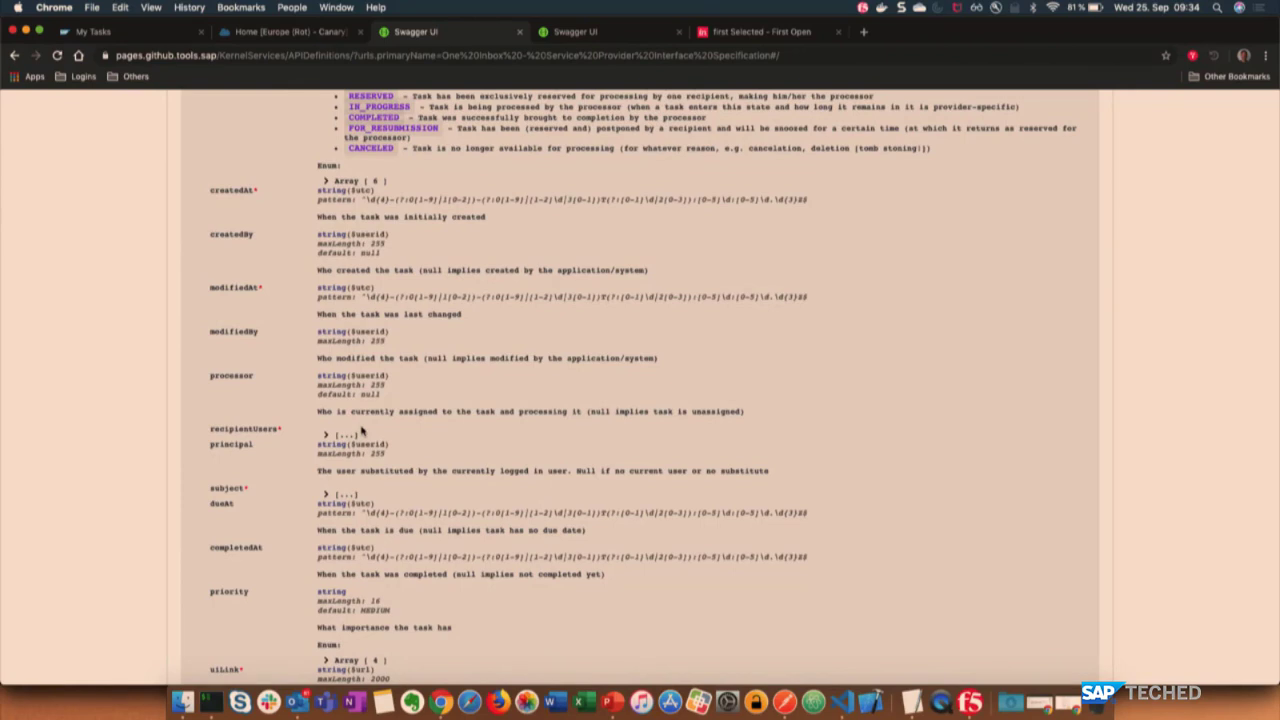
Look over the Inbox Service API endpoints in the One Inbox Application Programming Interface definition.
key(super+Tab)
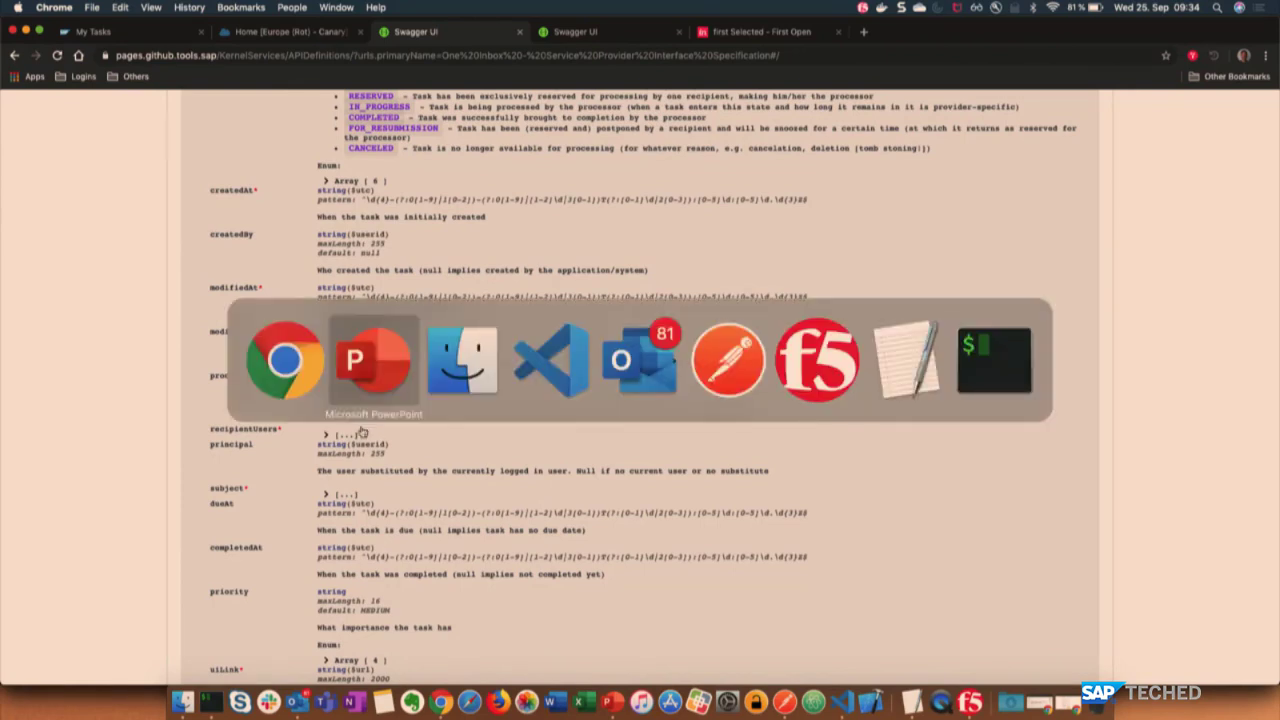
key(Escape)
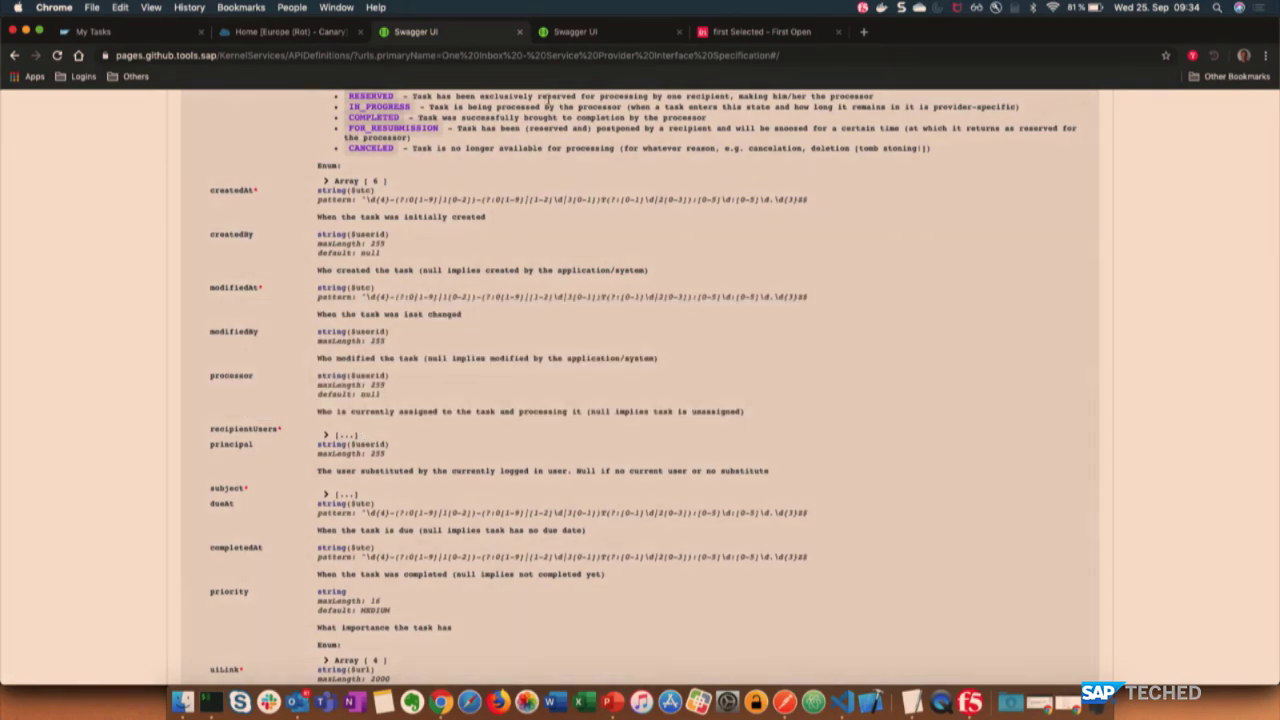
click(586, 37)
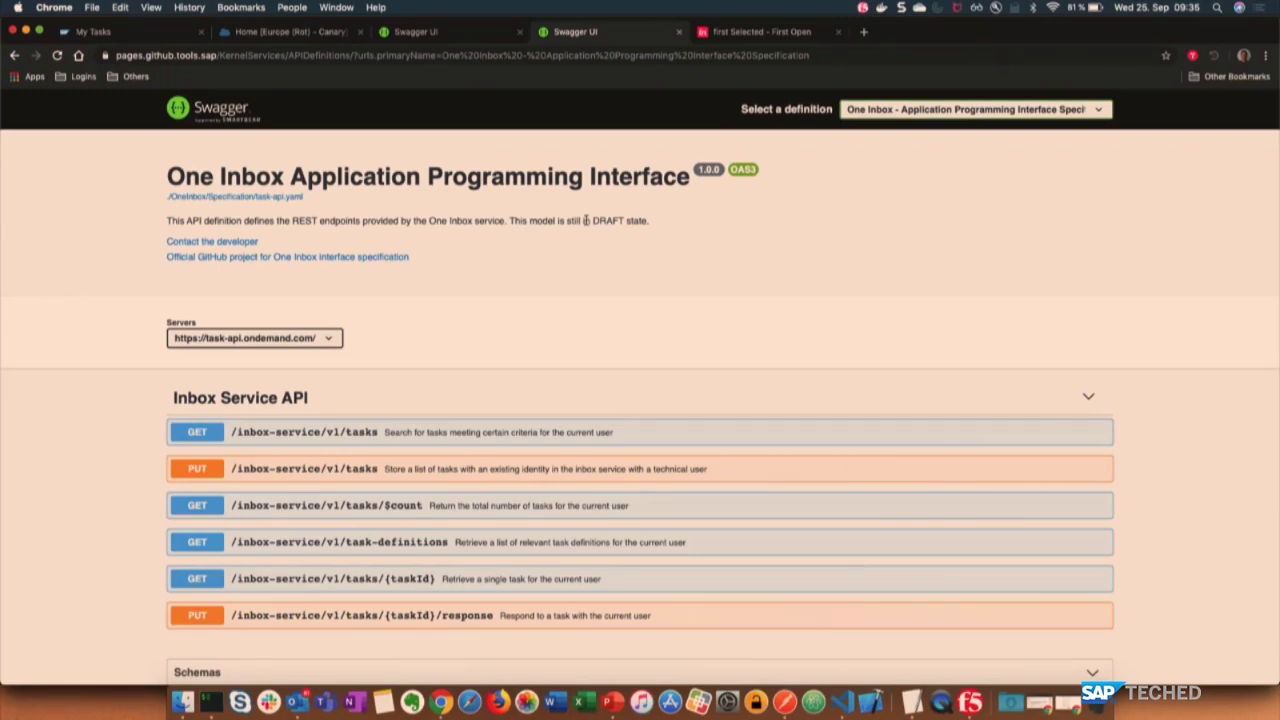
scroll(587, 220, down, 1)
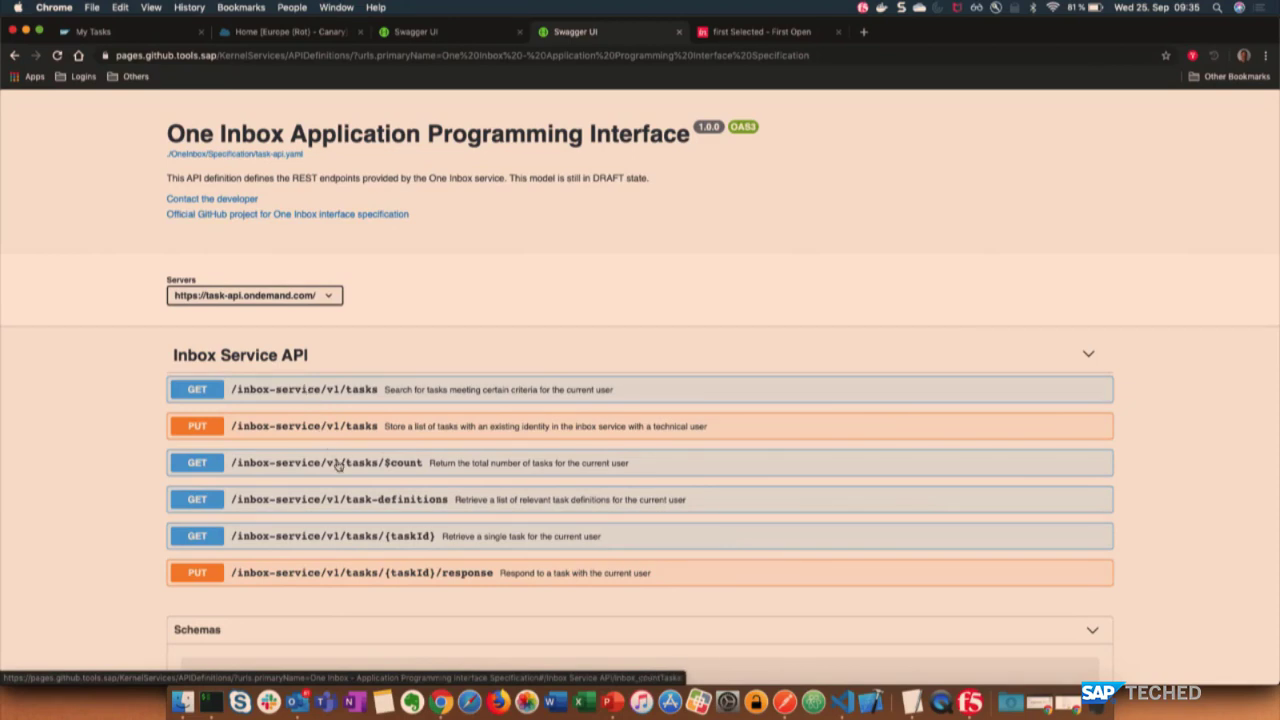
Switch to Postman, where the SAP One Inbox request collection is available.
key(super+Tab)
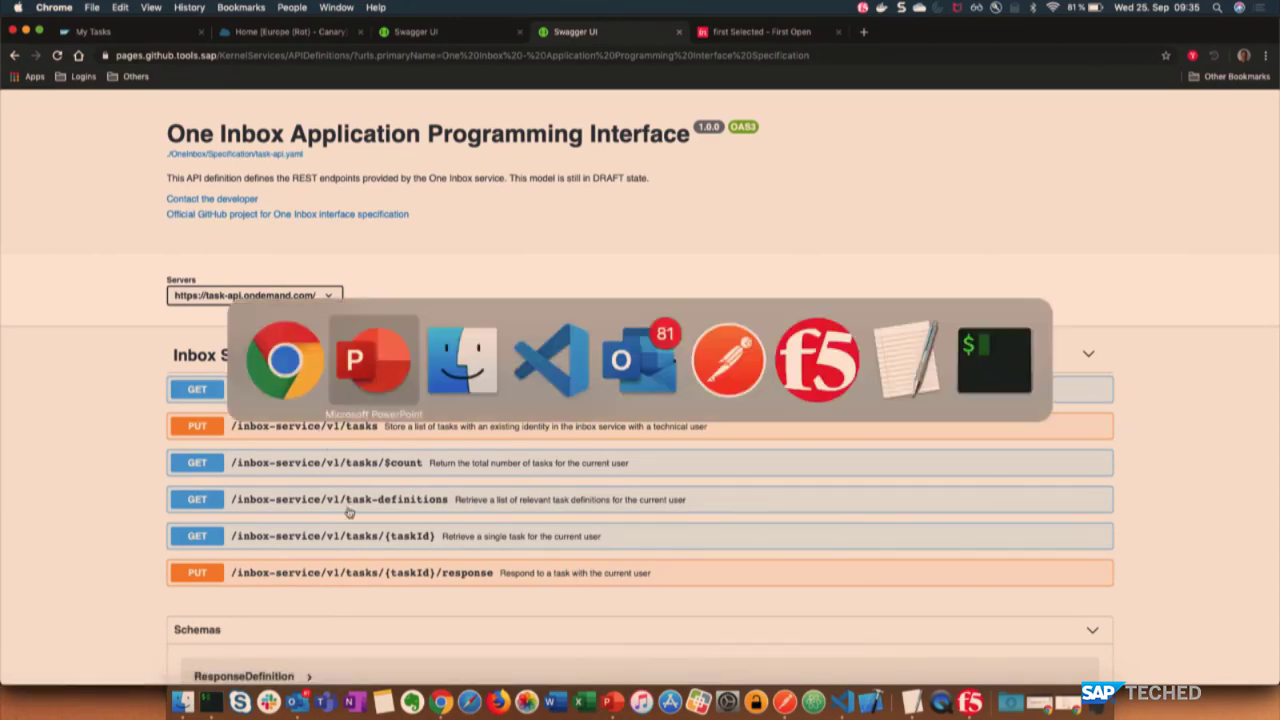
key(super+Tab)
key(super+Tab)
key(super+Tab)
key(super+Tab)
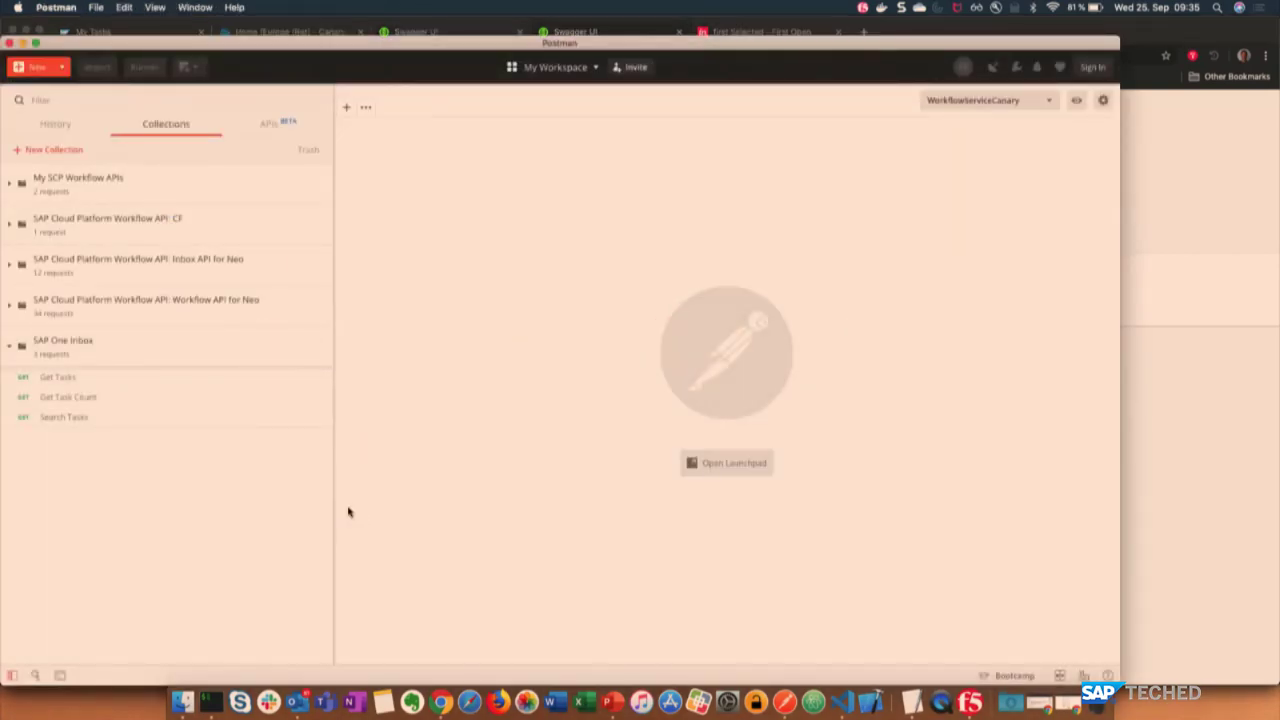
Open the Get Tasks request and request a new OAuth 2.0 access token with the stored settings, applying it to the request.
click(84, 388)
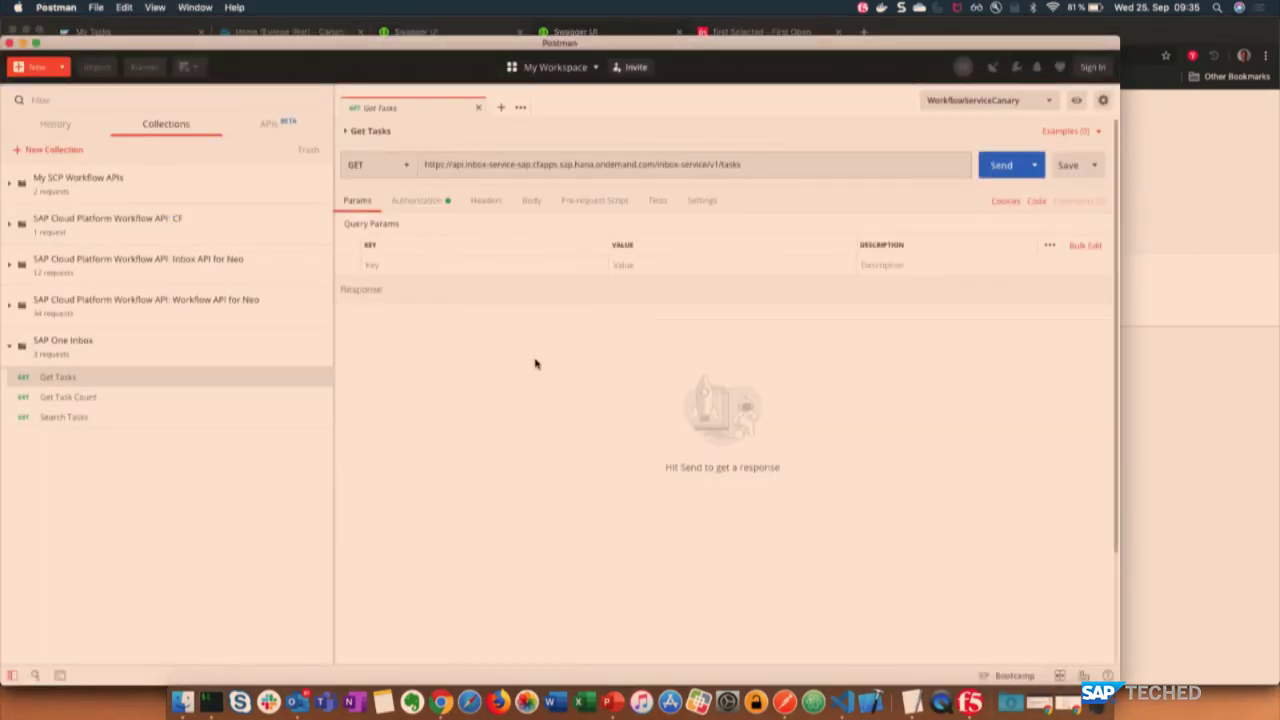
click(433, 204)
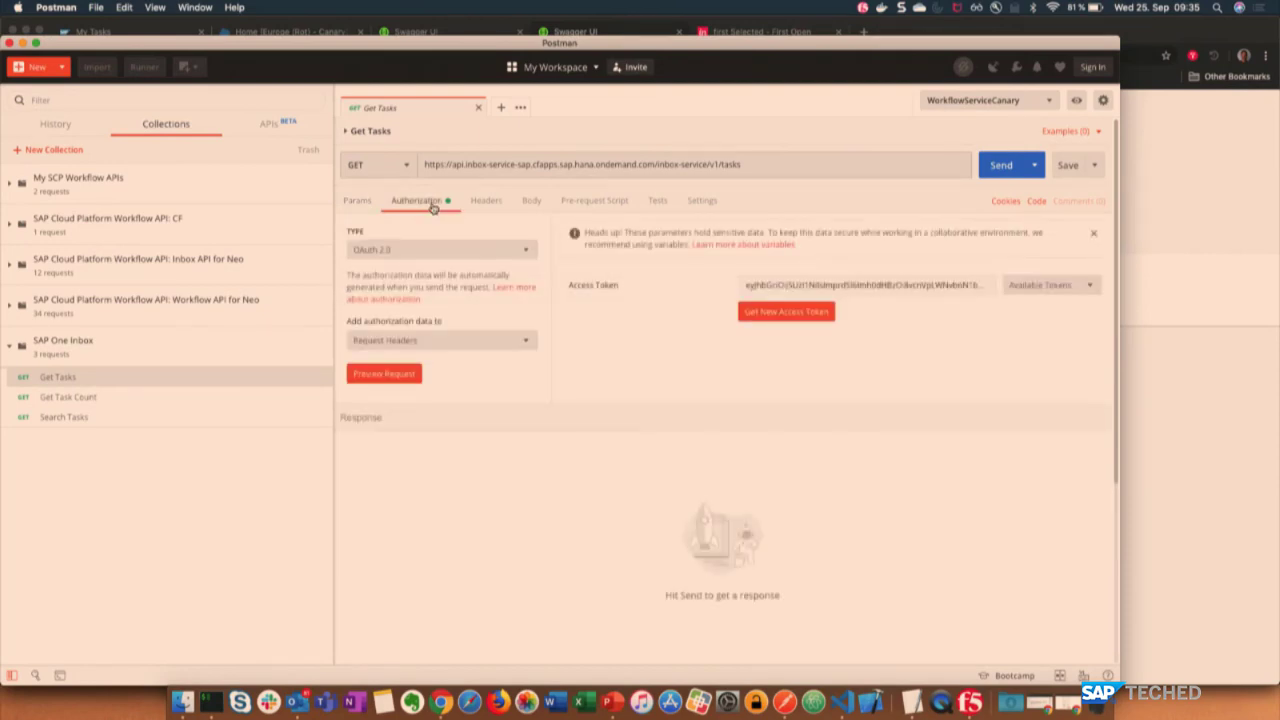
click(771, 313)
click(559, 521)
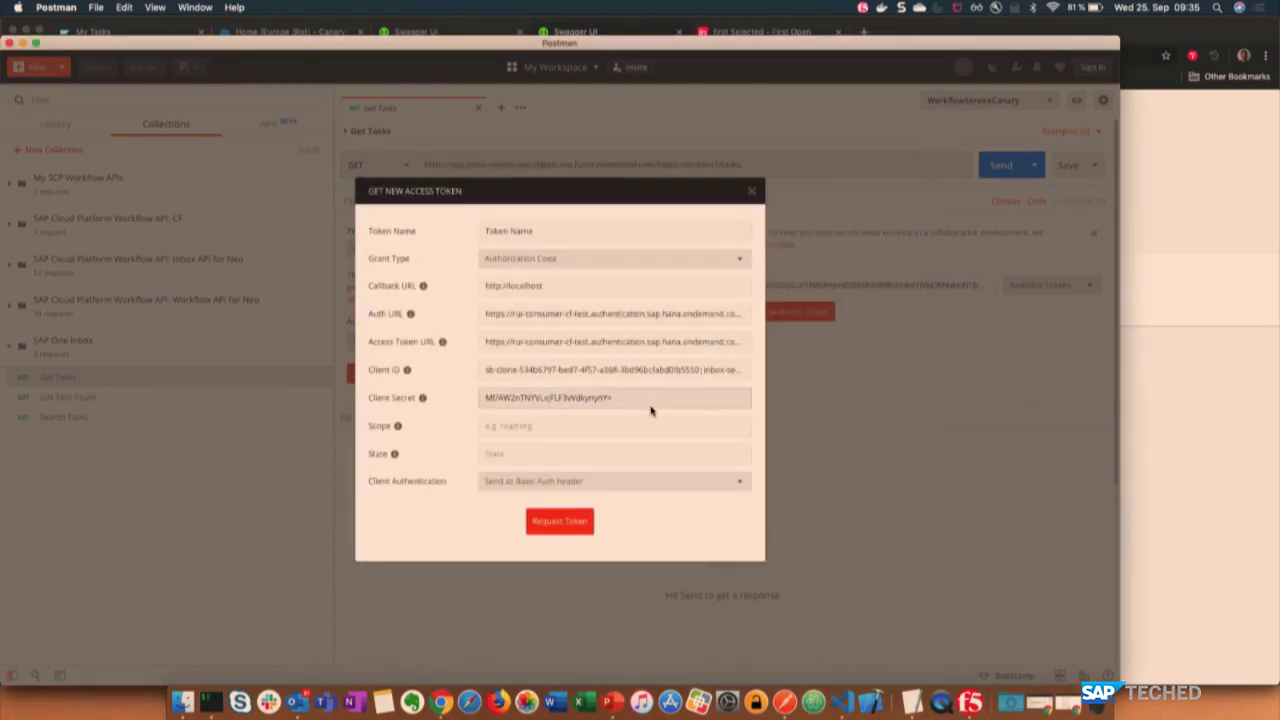
scroll(613, 414, down, 5)
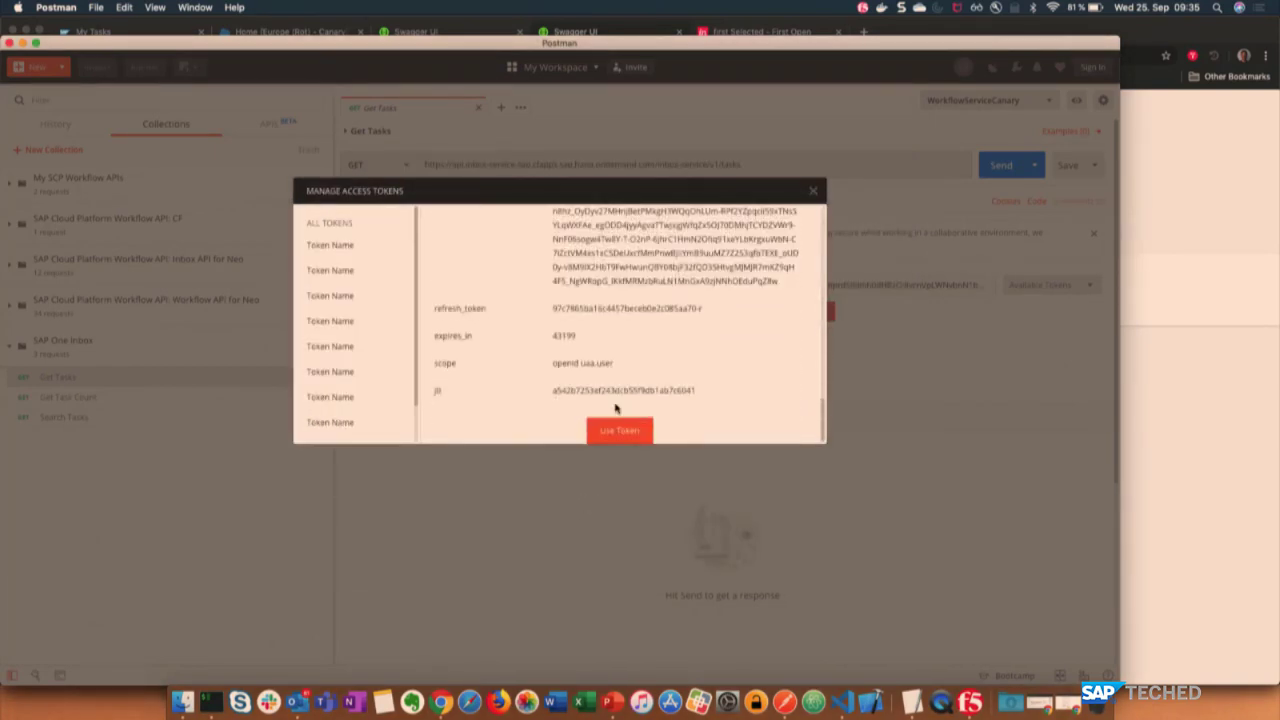
click(616, 429)
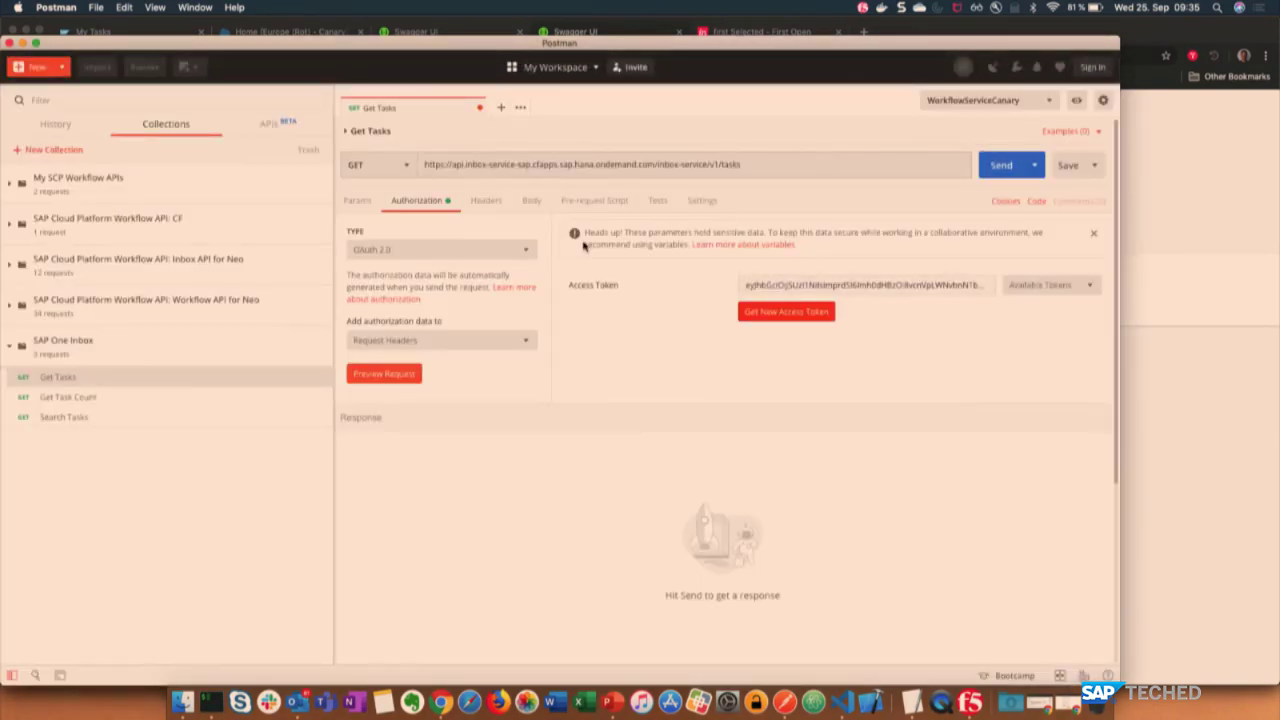
Send the Get Tasks request and read through the task entries in the JSON response body.
click(995, 166)
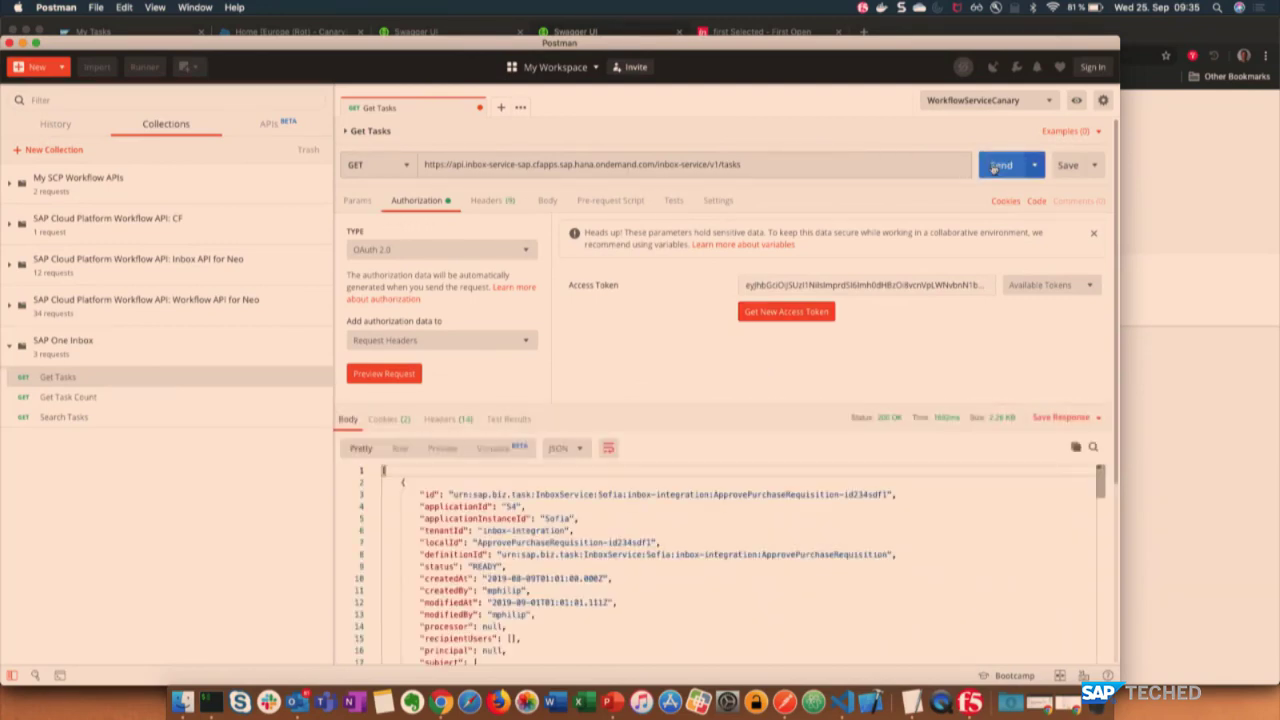
click(627, 553)
scroll(627, 553, down, 2)
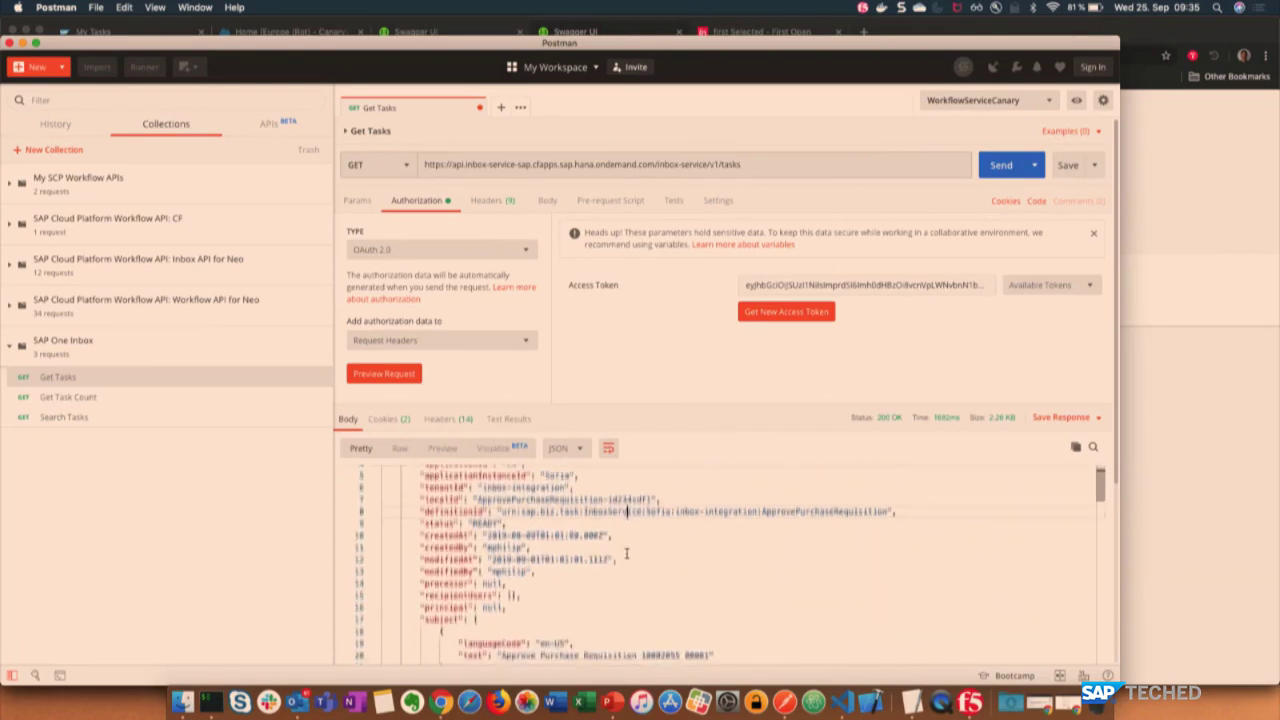
scroll(627, 553, down, 3)
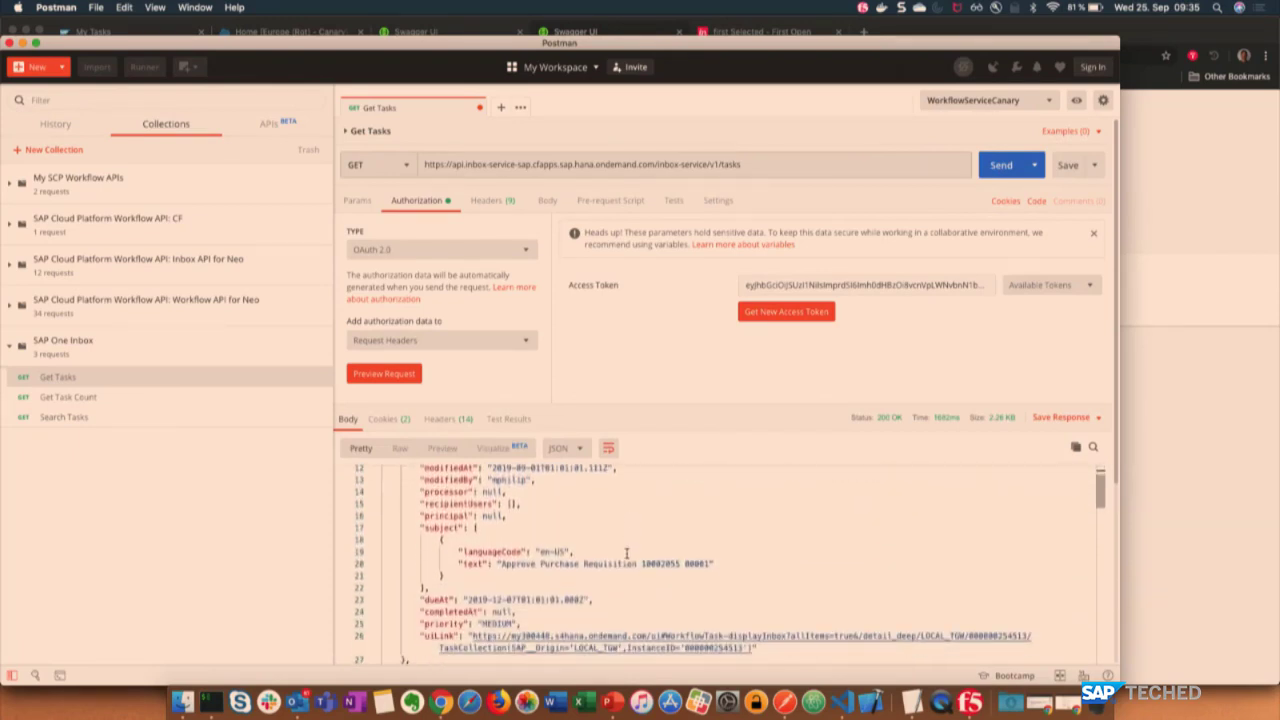
scroll(627, 553, down, 5)
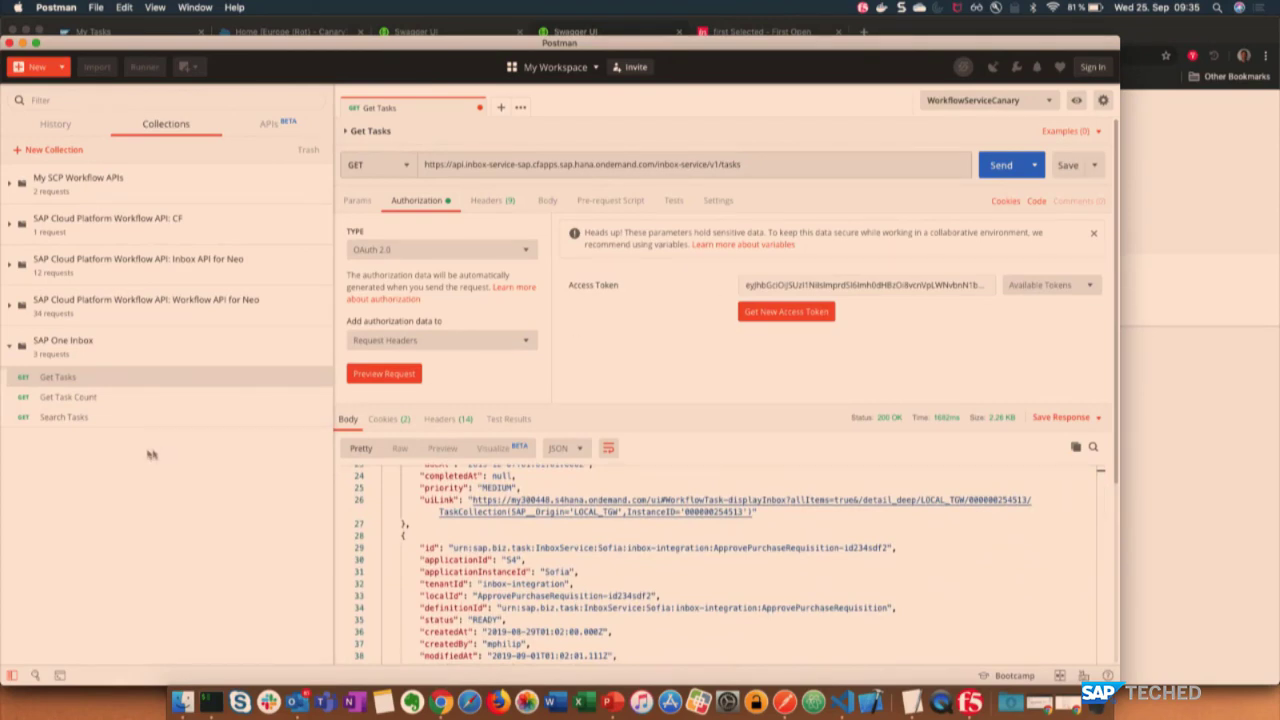
Open the Get Task Count request, send it, and highlight the returned value.
click(68, 397)
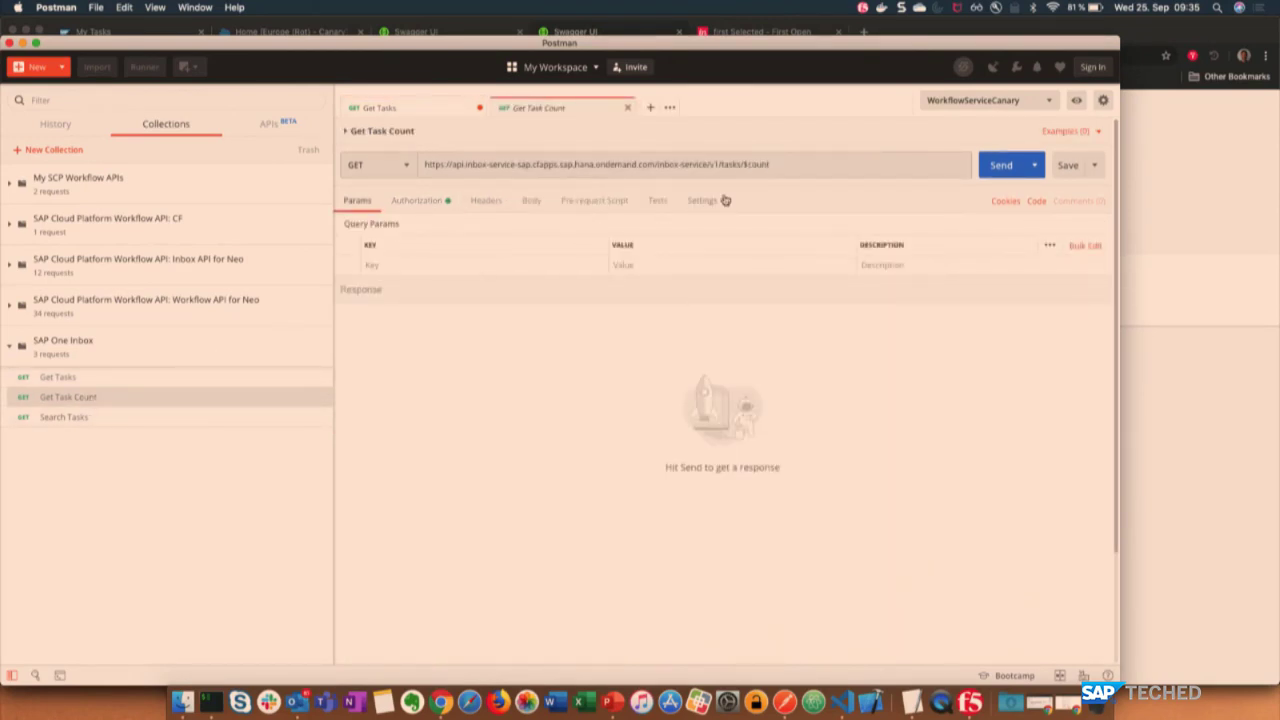
click(992, 170)
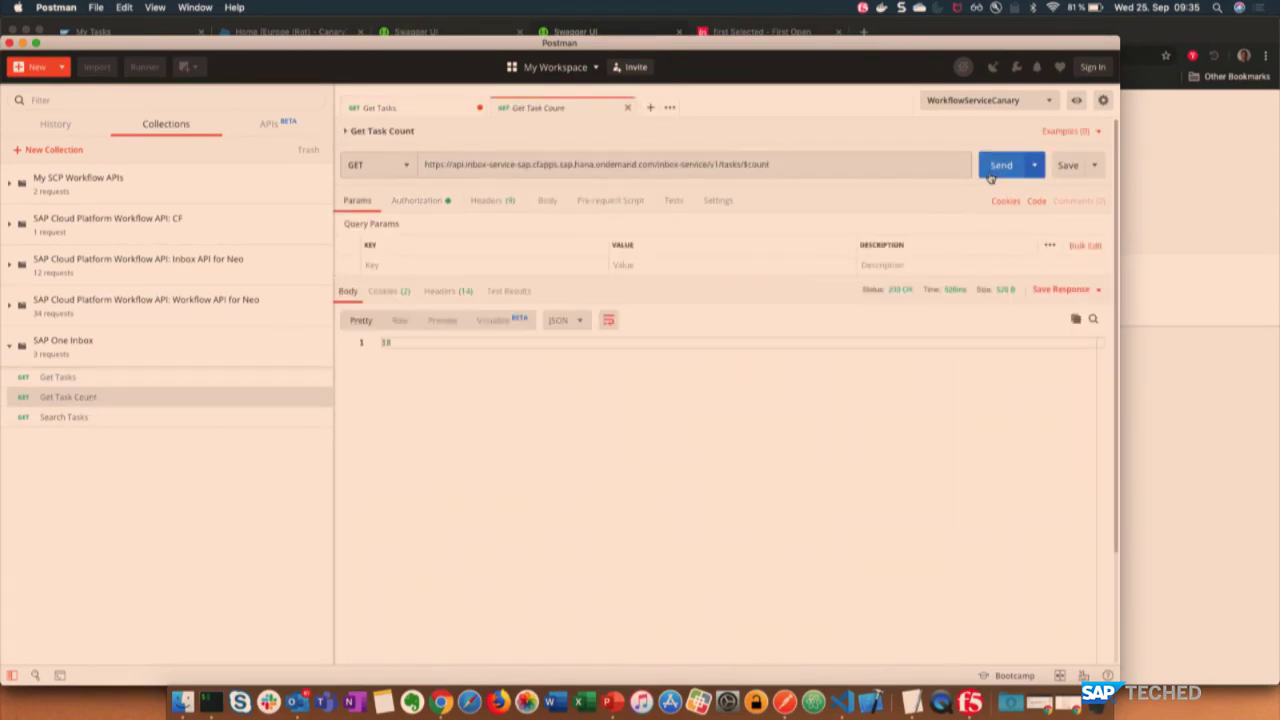
double_click(386, 343)
Open the Search Tasks request, send it with the $search parameter Requisition, and look through the returned tasks.
click(130, 418)
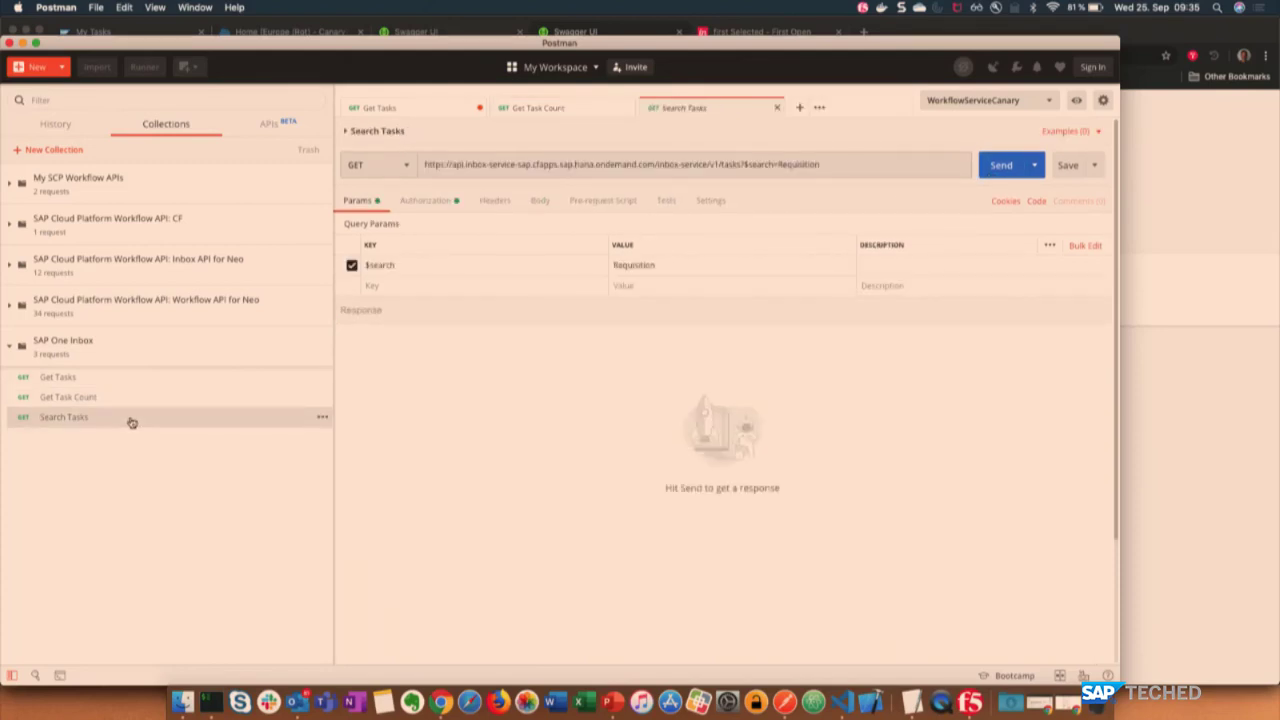
double_click(786, 166)
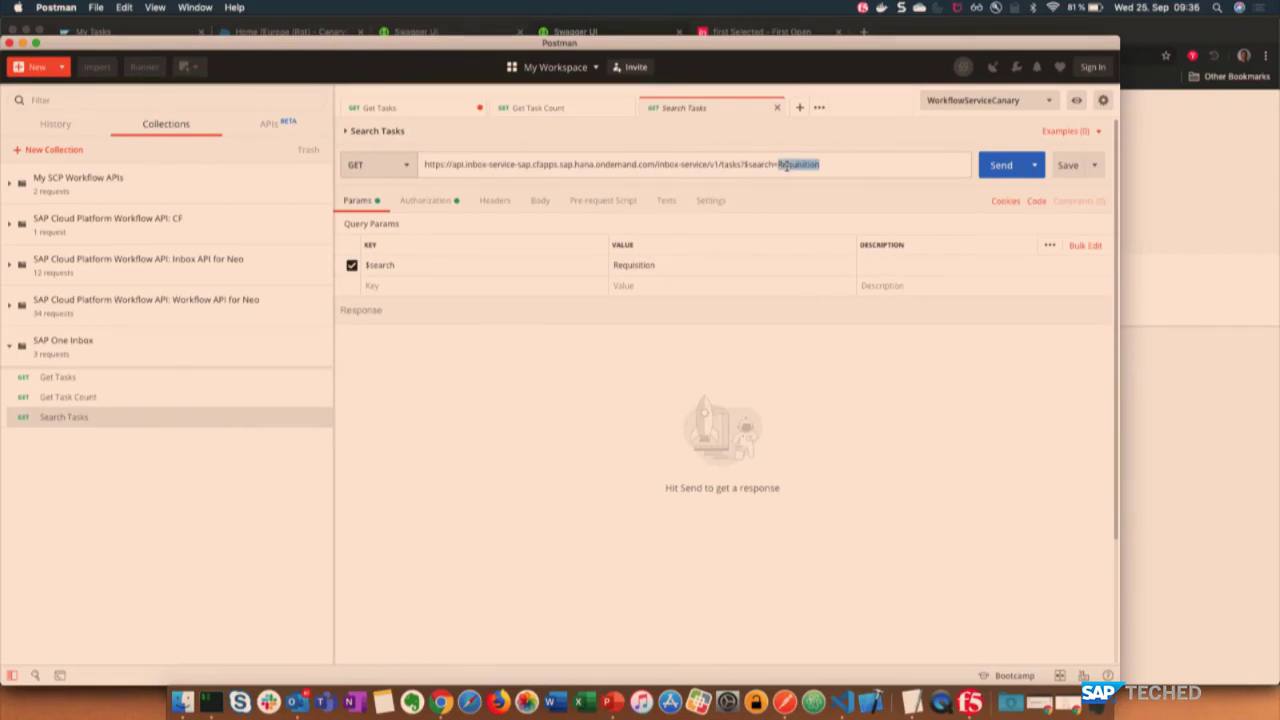
click(996, 166)
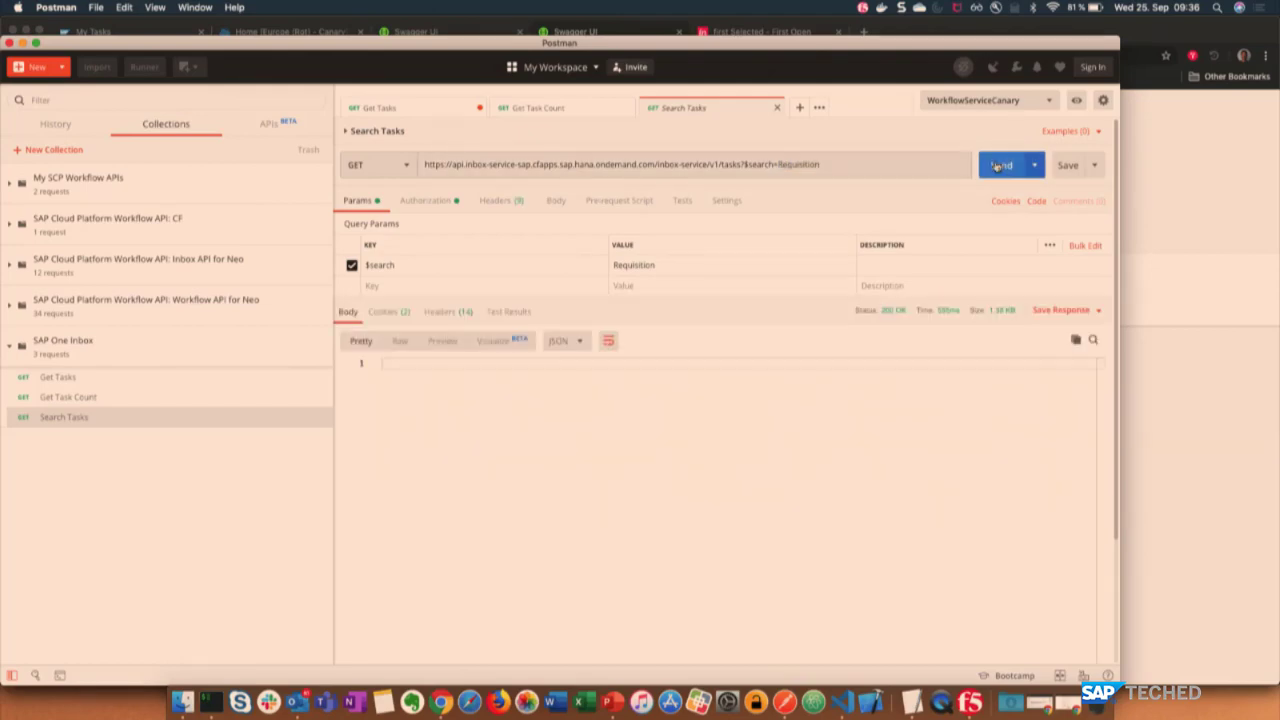
scroll(580, 453, down, 10)
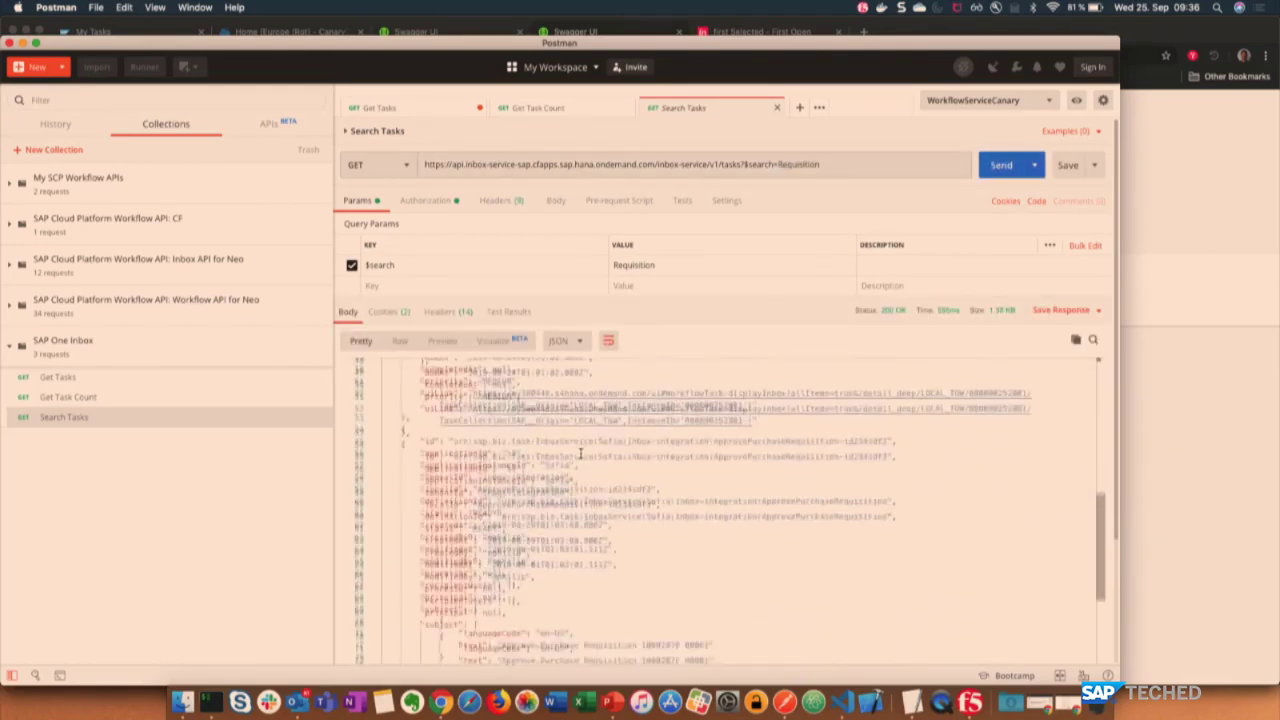
scroll(580, 453, up, 10)
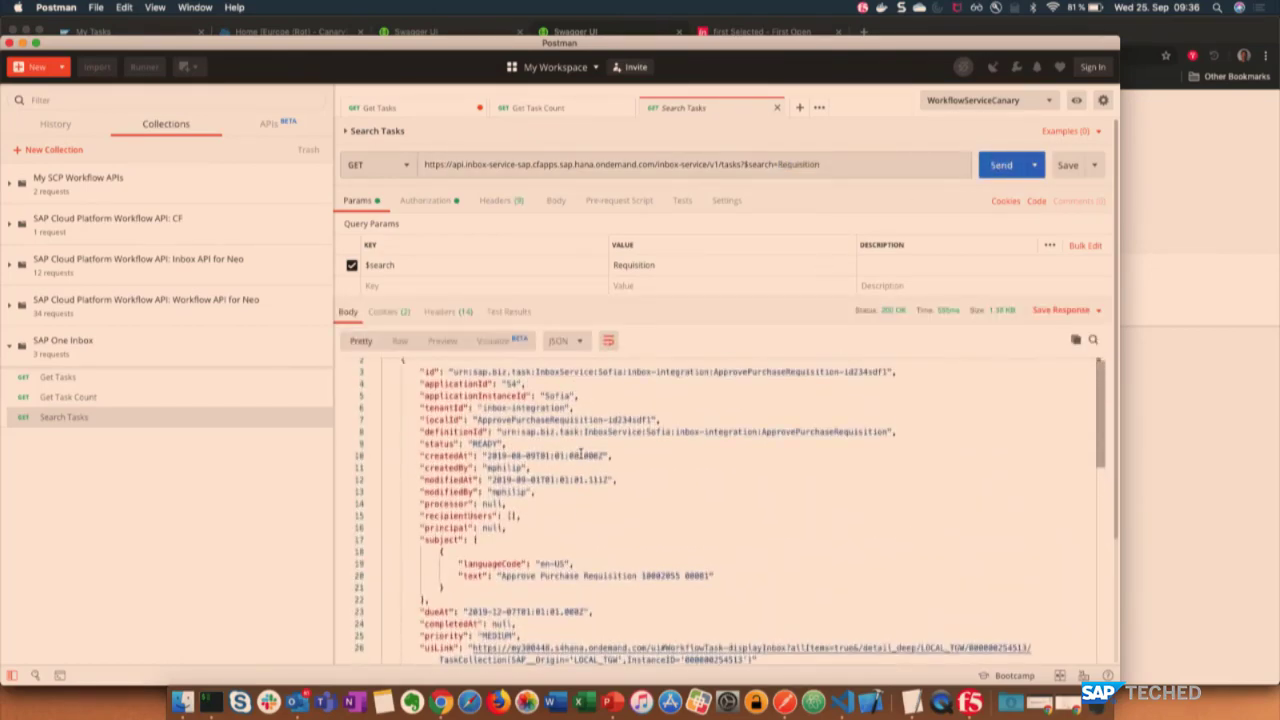
Switch to Chrome and bring up the SAP Cloud Platform Cockpit page for the dev space.
key(super+Tab)
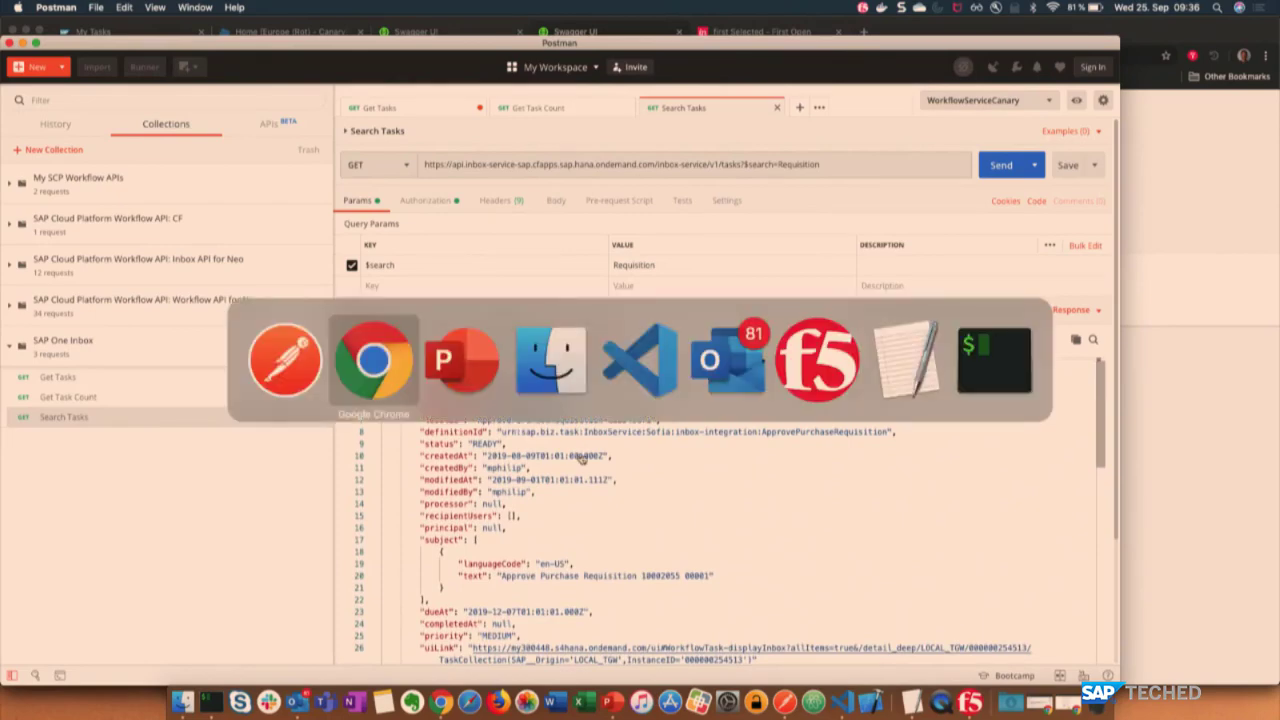
key(super+Tab)
key(super+Tab)
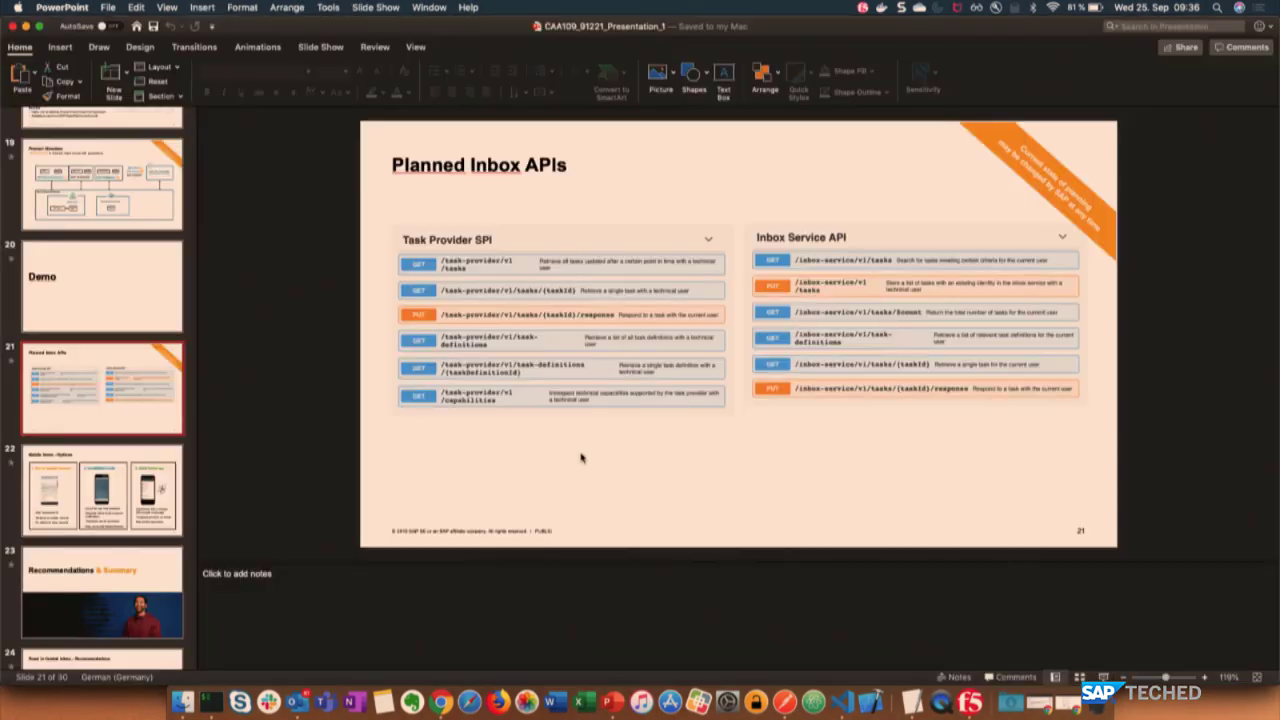
key(super+Tab)
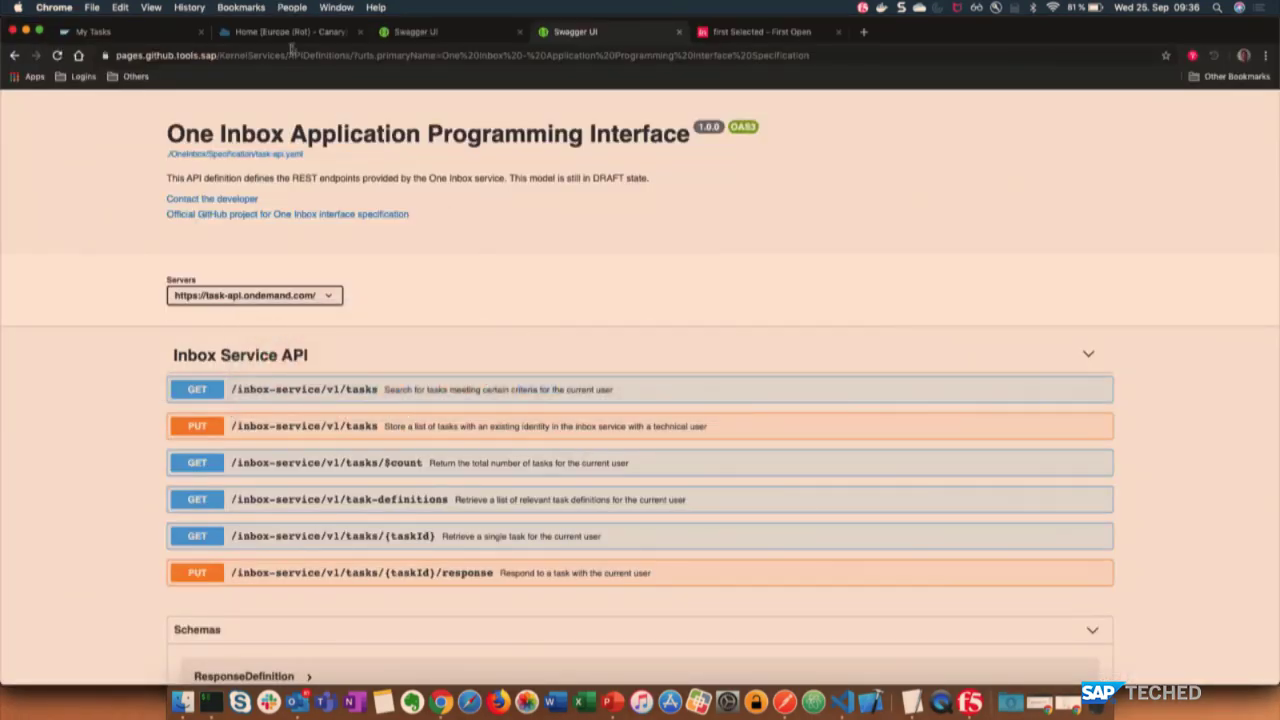
click(291, 36)
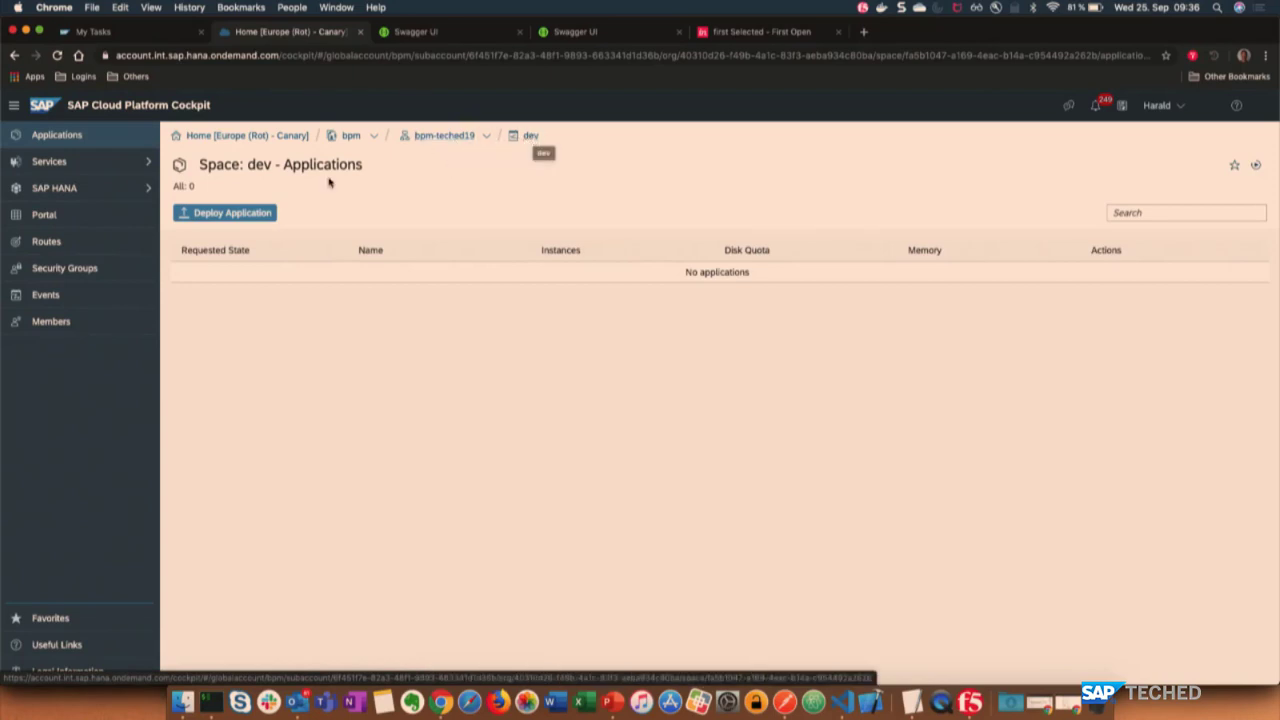
Open the Inbox service from the Service Marketplace of the dev space.
click(125, 163)
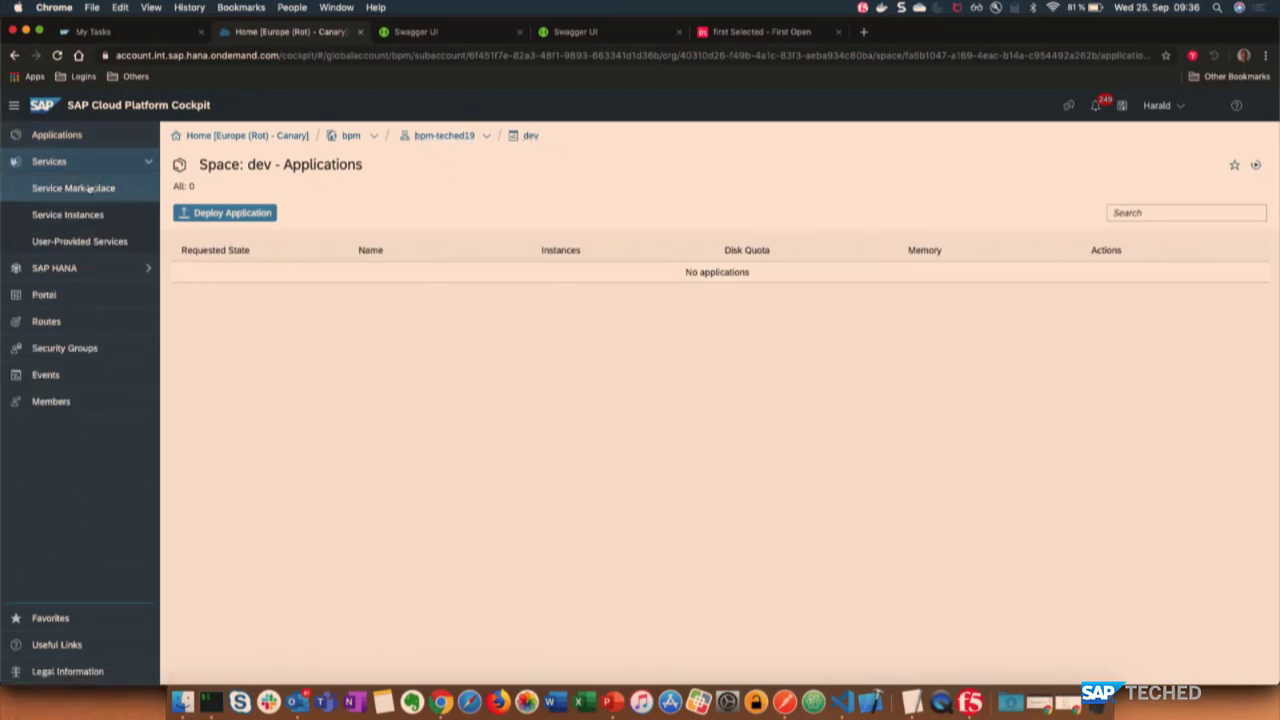
click(89, 189)
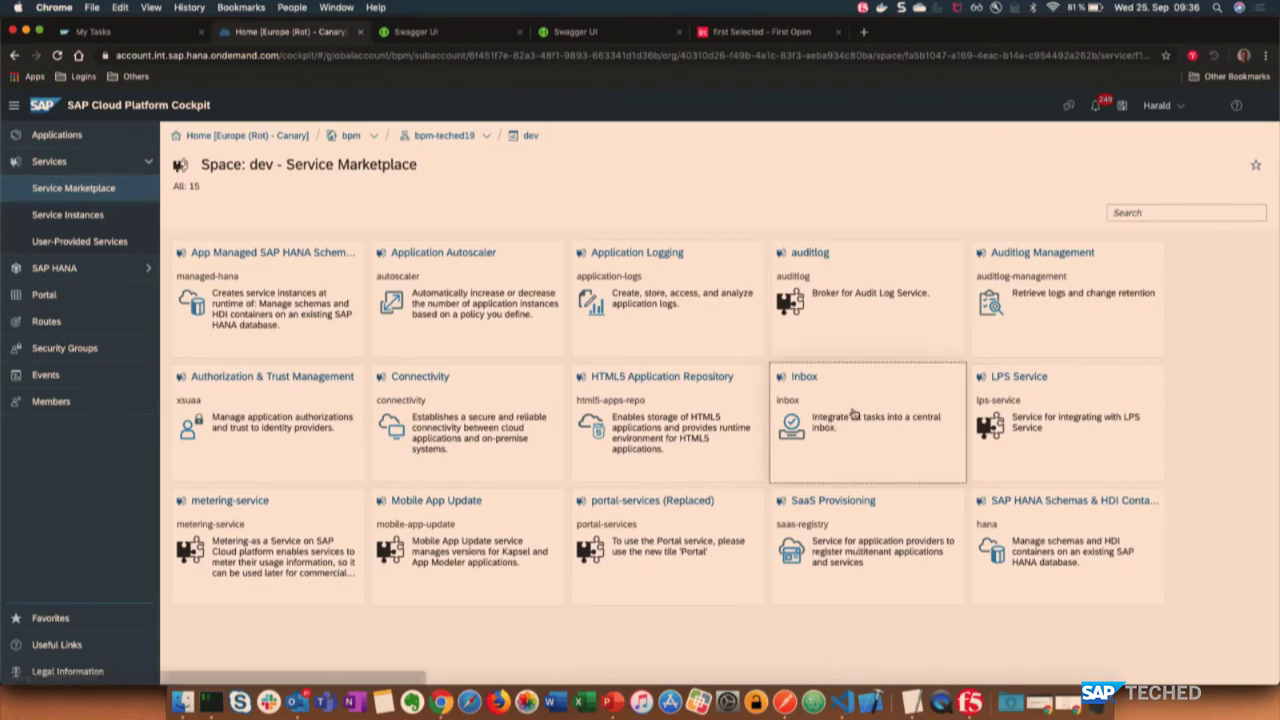
click(853, 414)
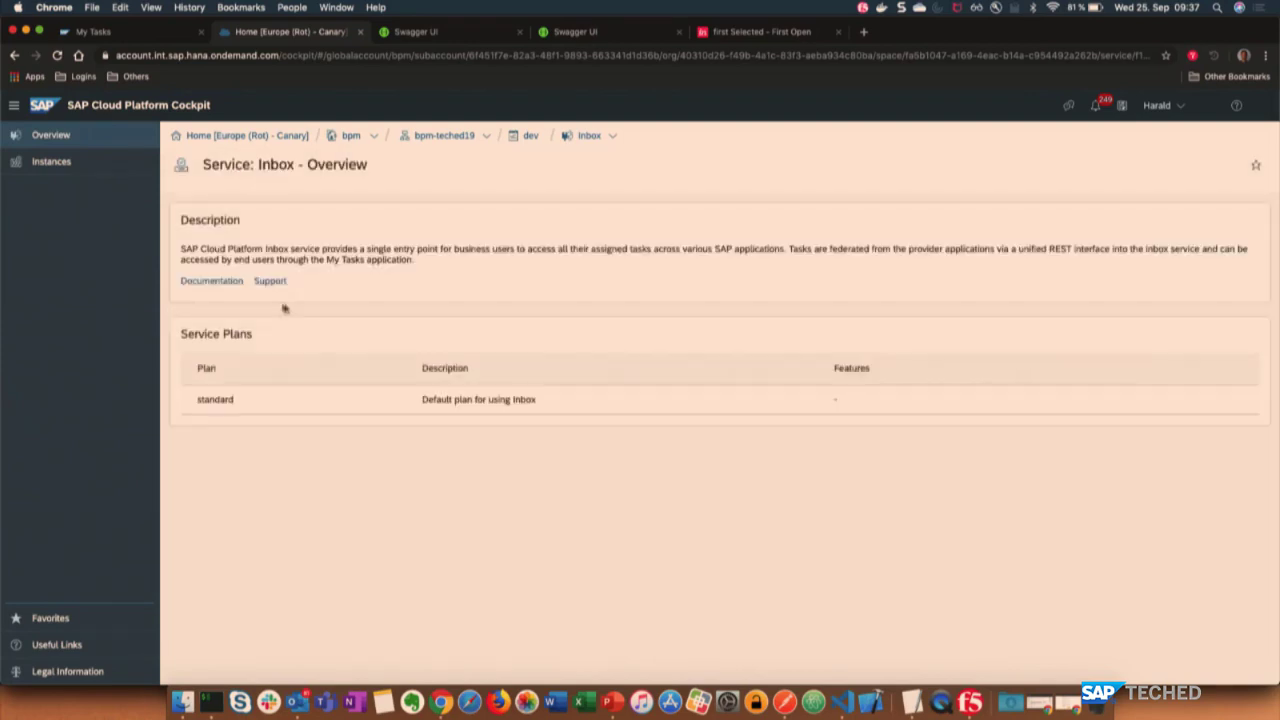
Look at the Inbox service documentation and its Administration page in the SAP Help Portal, and return to the cockpit.
click(232, 285)
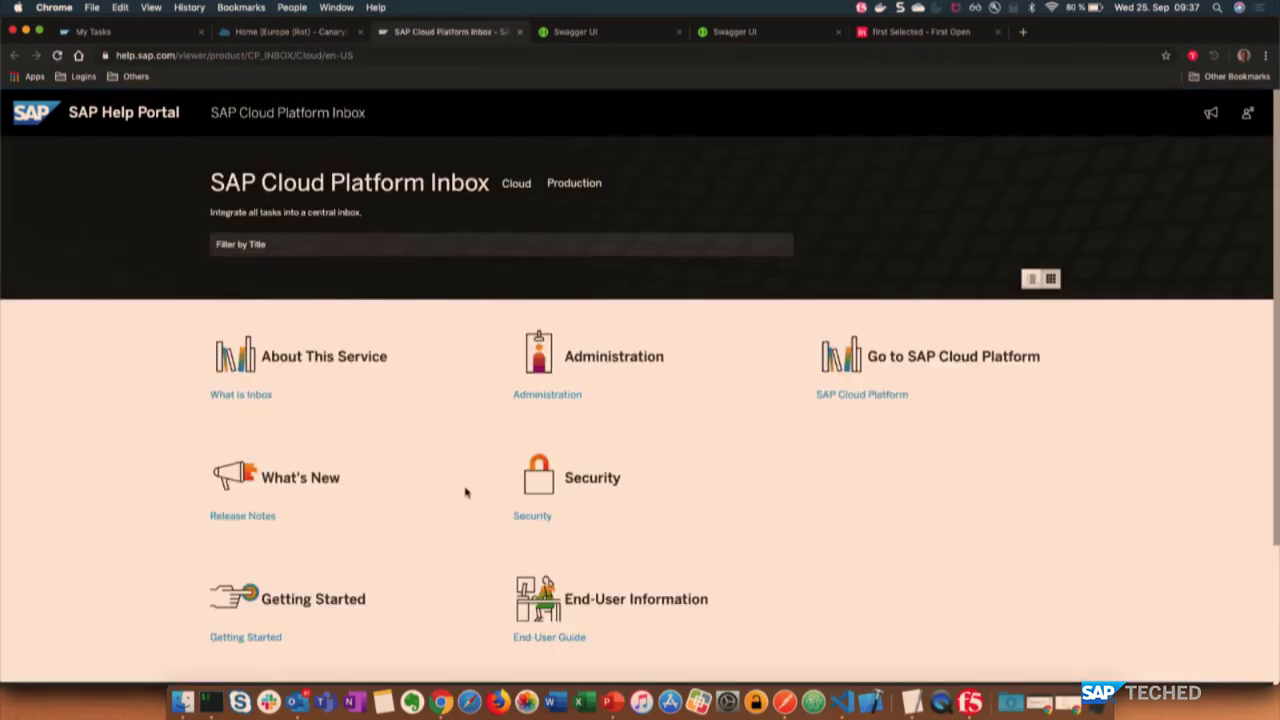
scroll(465, 492, down, 1)
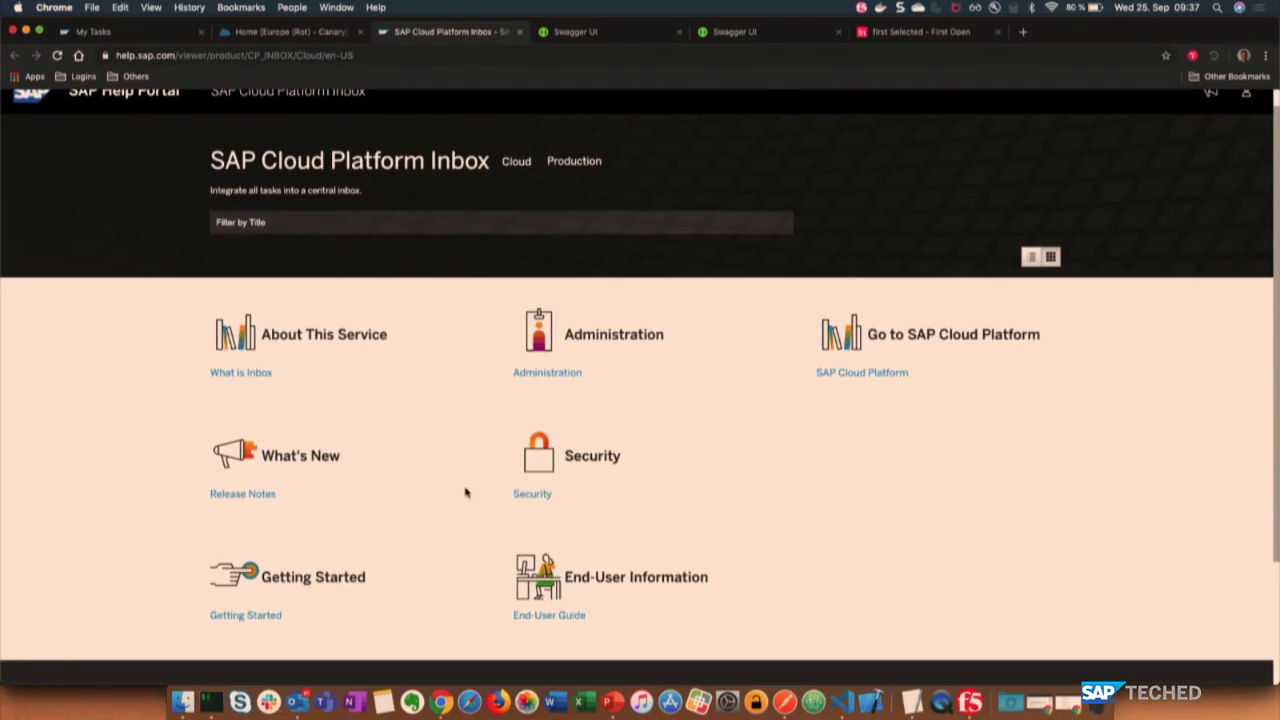
scroll(465, 492, down, 2)
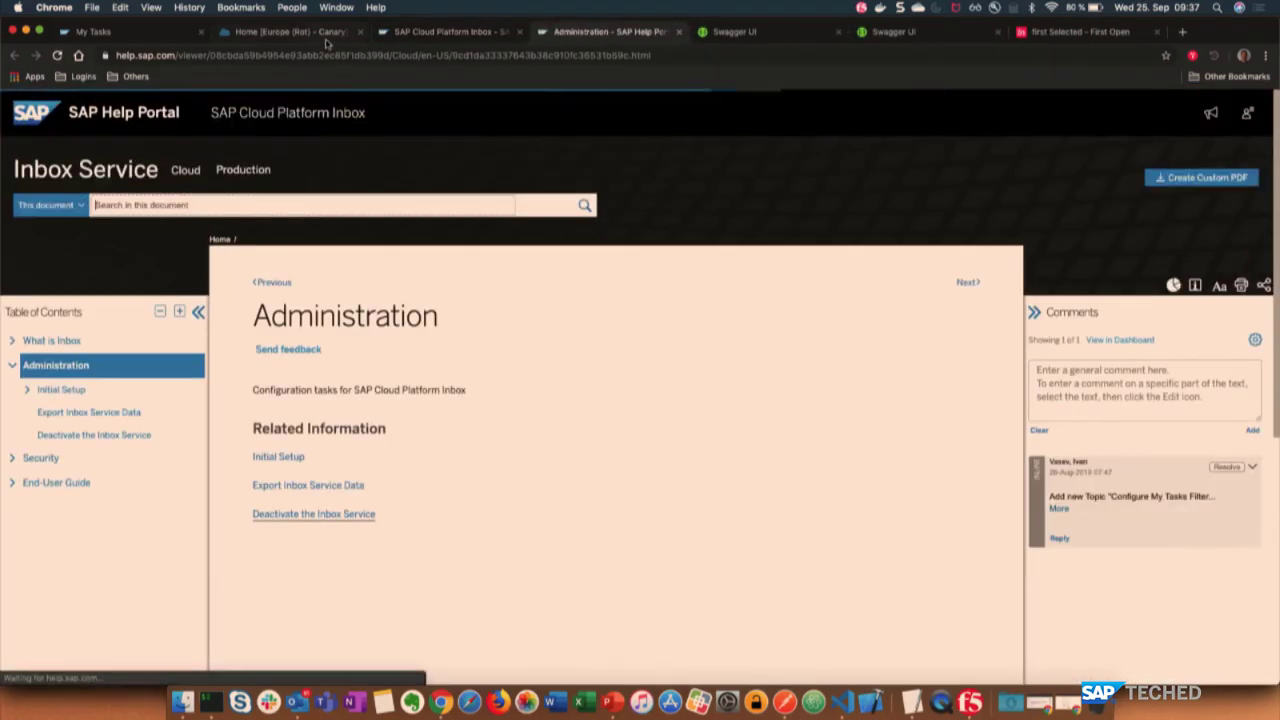
click(326, 38)
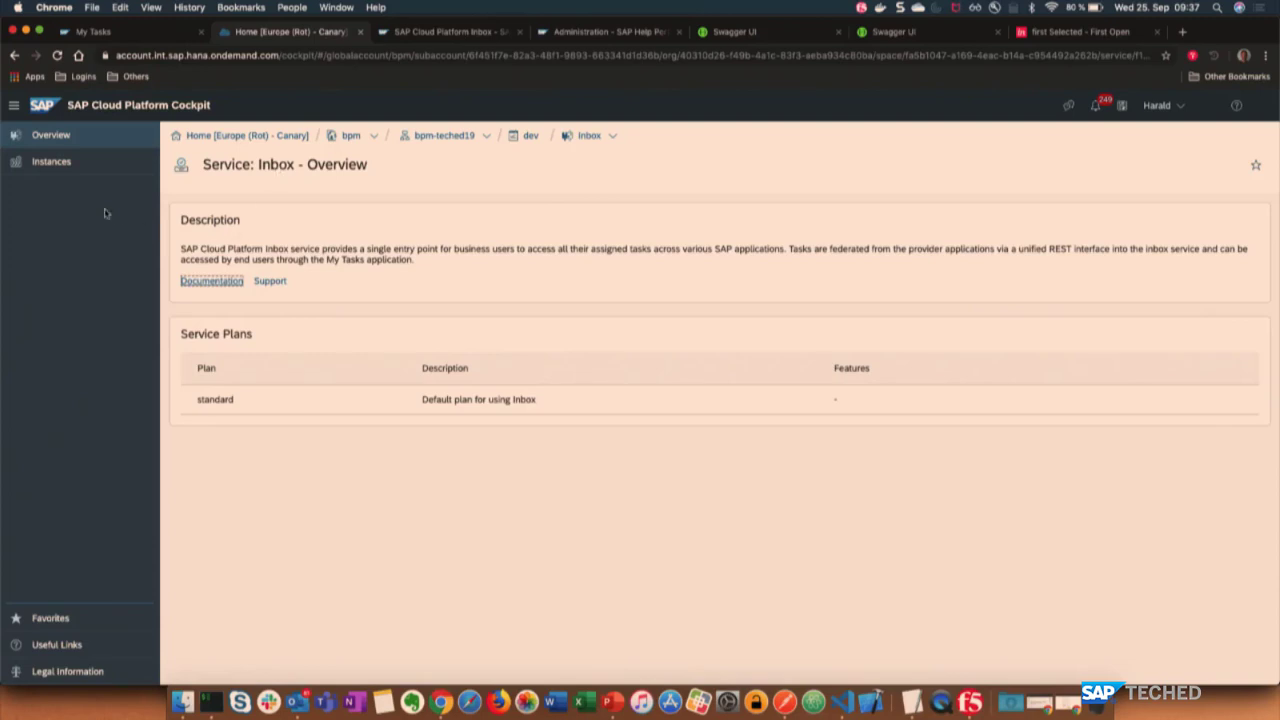
List the Inbox service's instances and preview the Create Instance wizard with the standard plan up to application assignment, and cancel it.
click(87, 168)
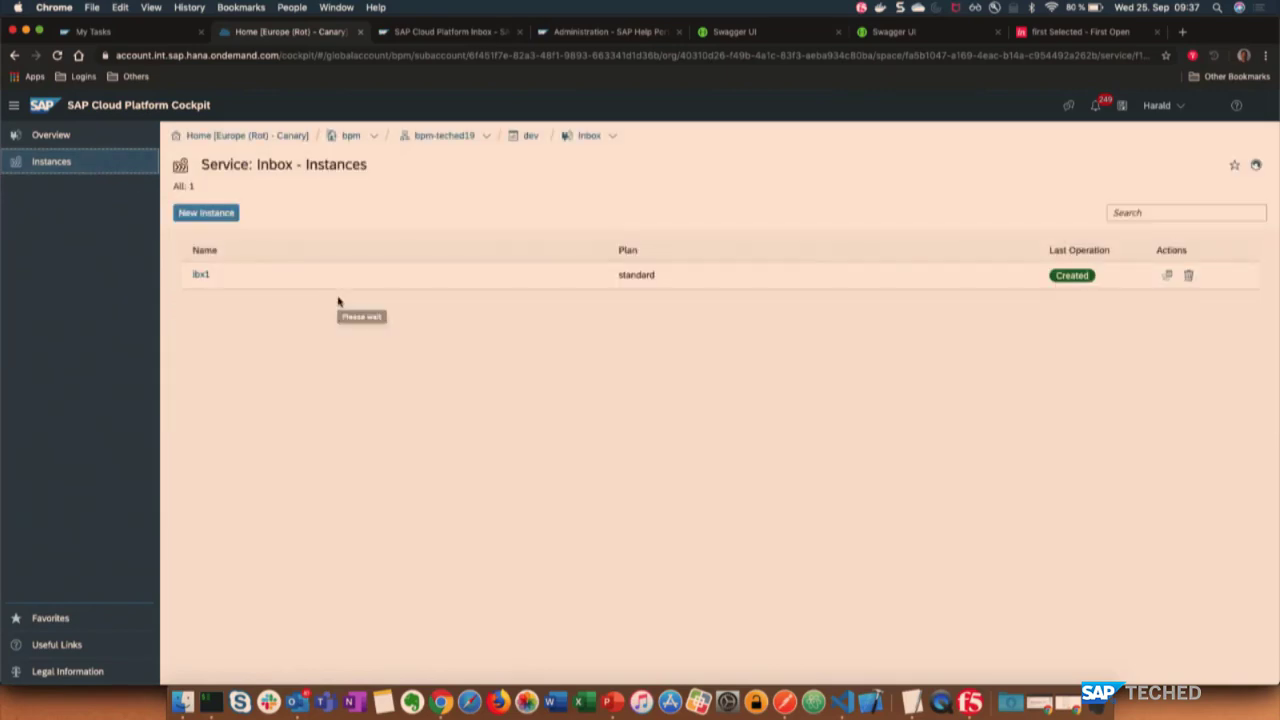
click(207, 212)
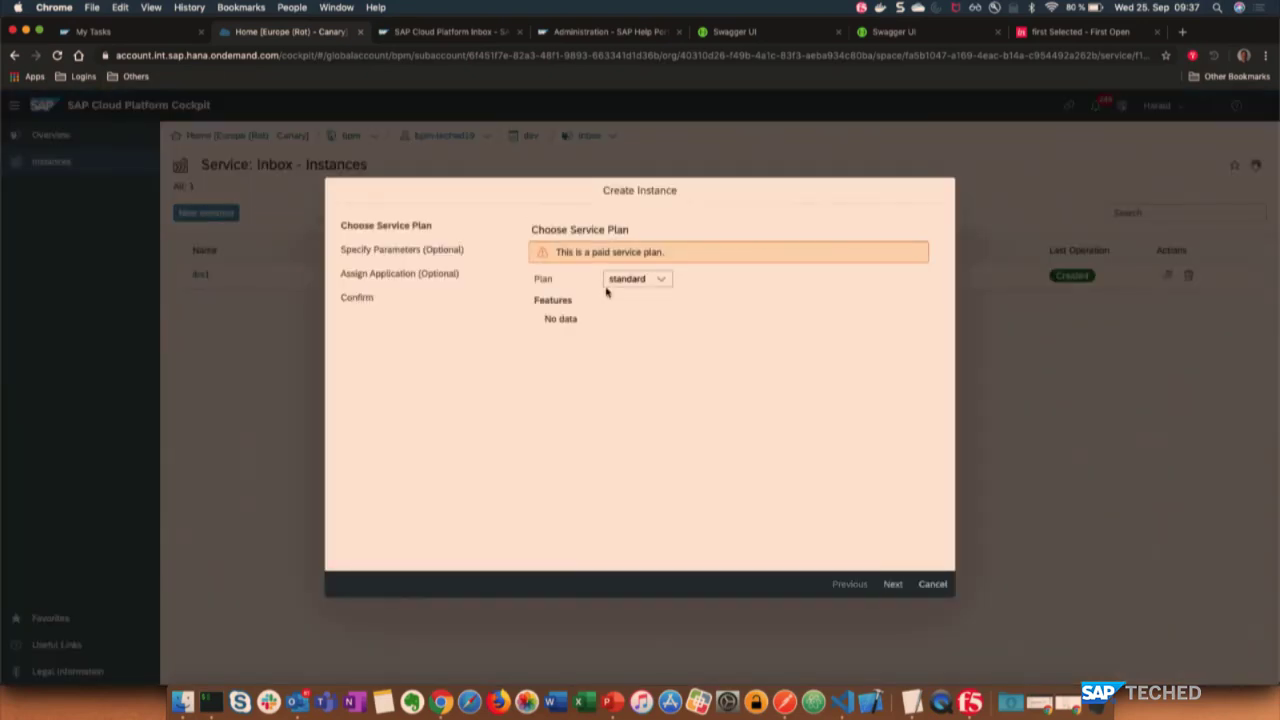
click(894, 585)
click(893, 585)
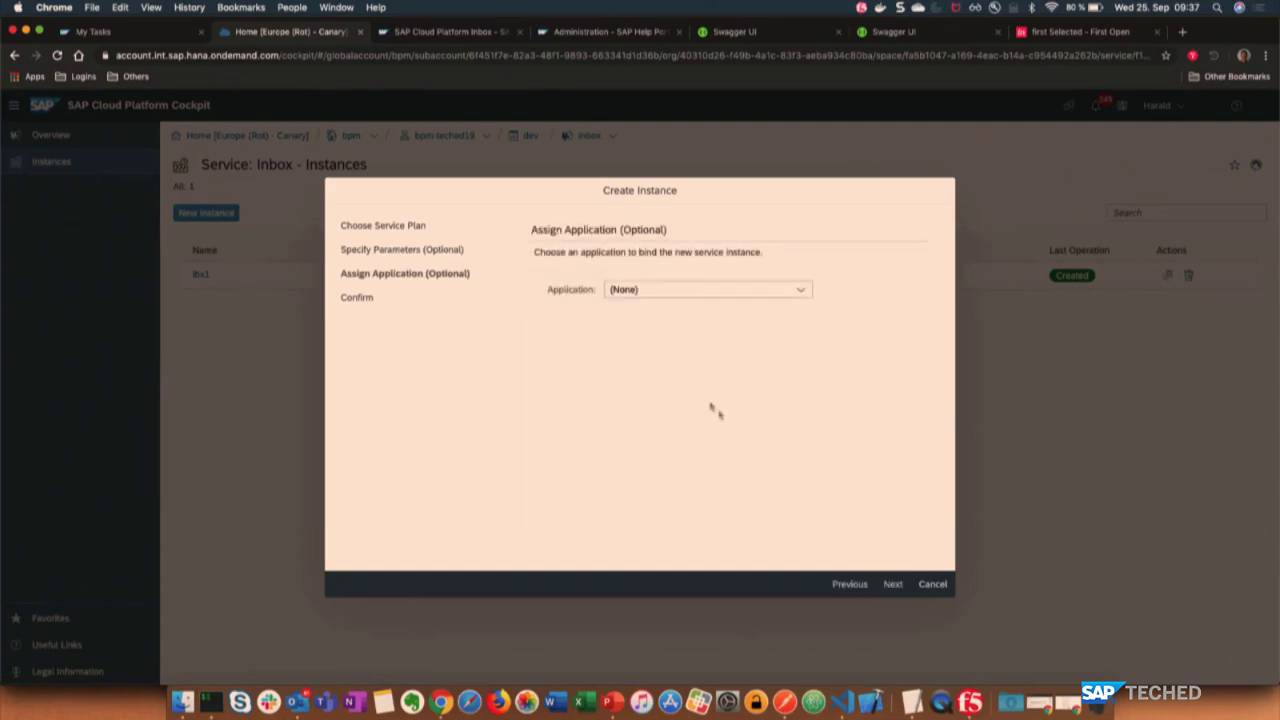
click(932, 584)
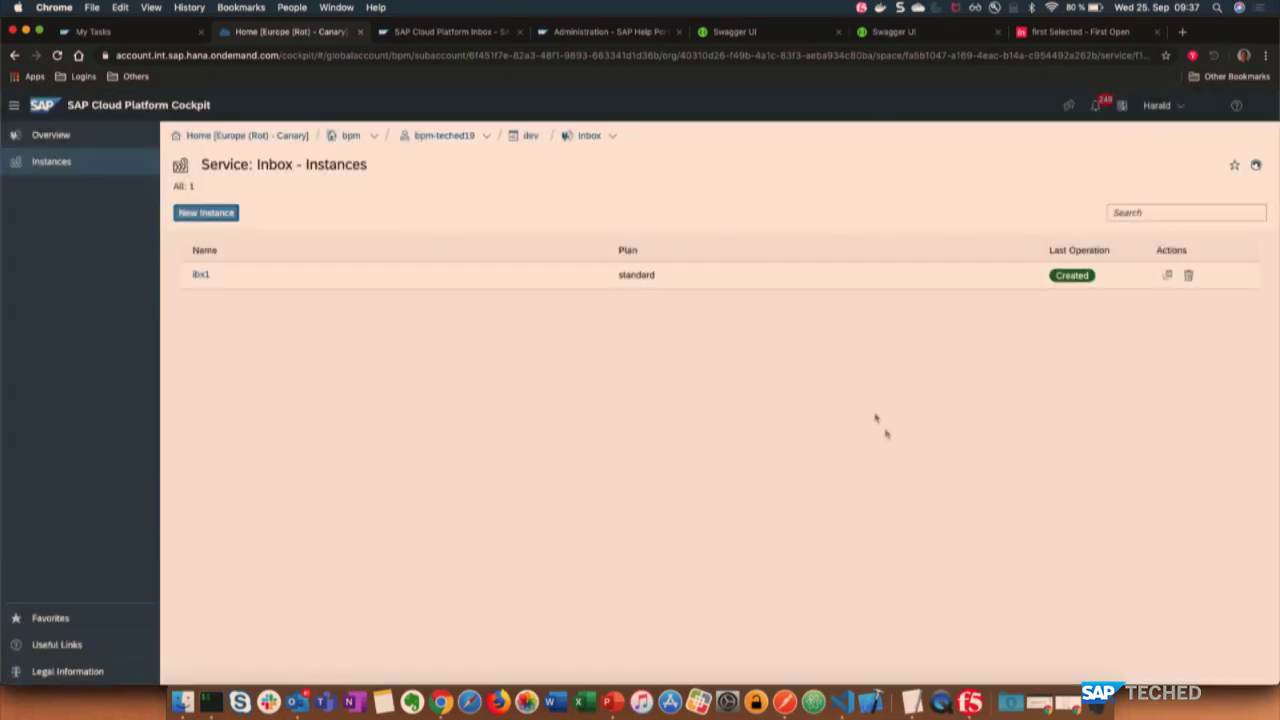
Open the service keys of the ibx1 instance and examine the endpoints and authentication entries of key sk1.
click(200, 276)
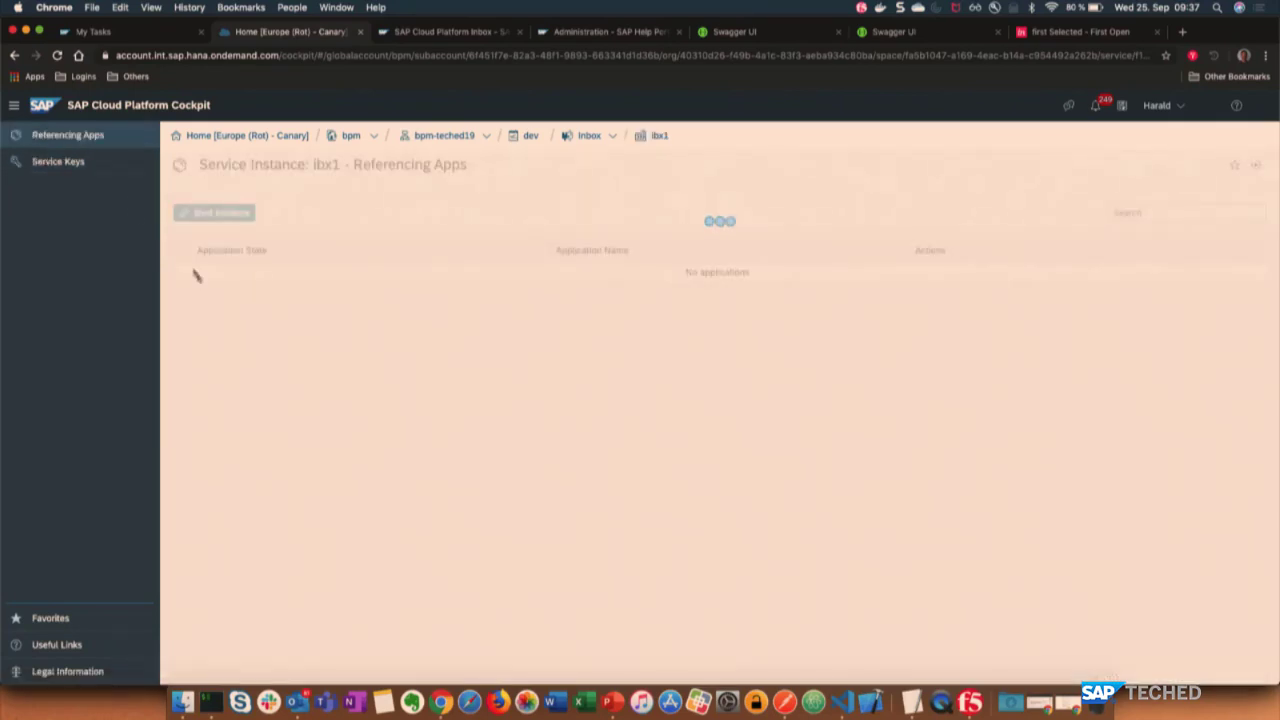
click(101, 172)
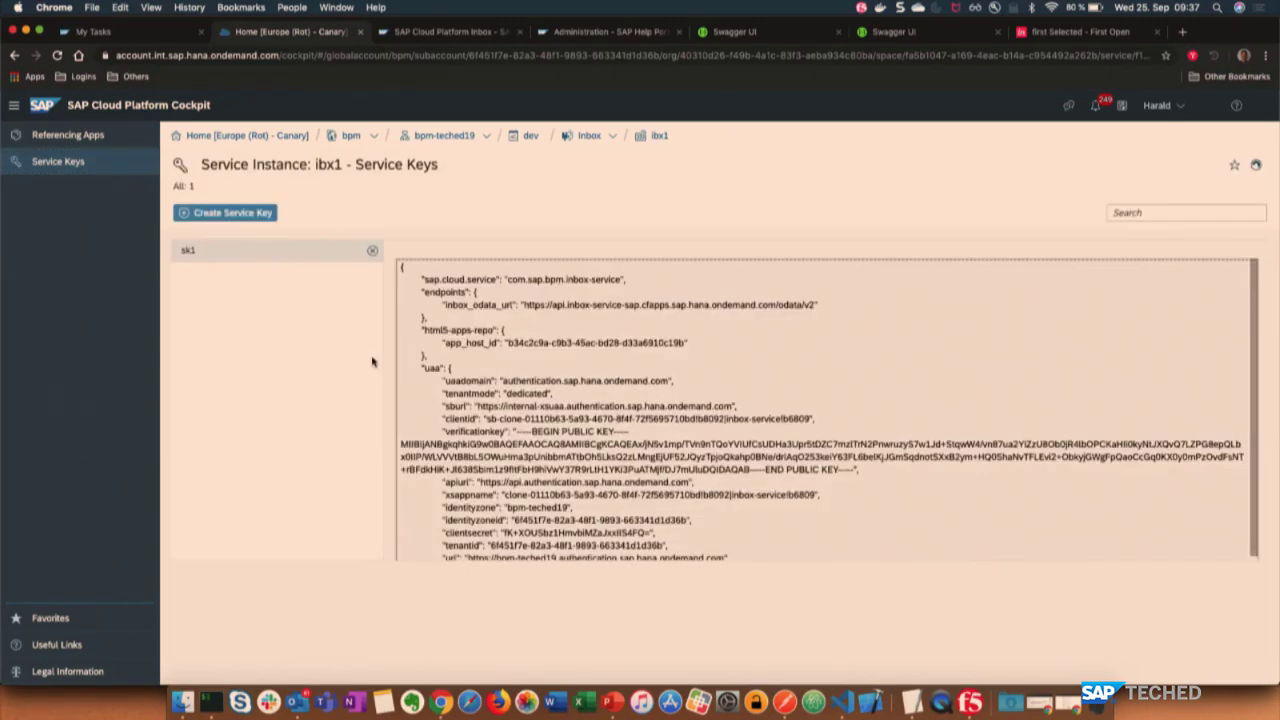
scroll(522, 352, down, 1)
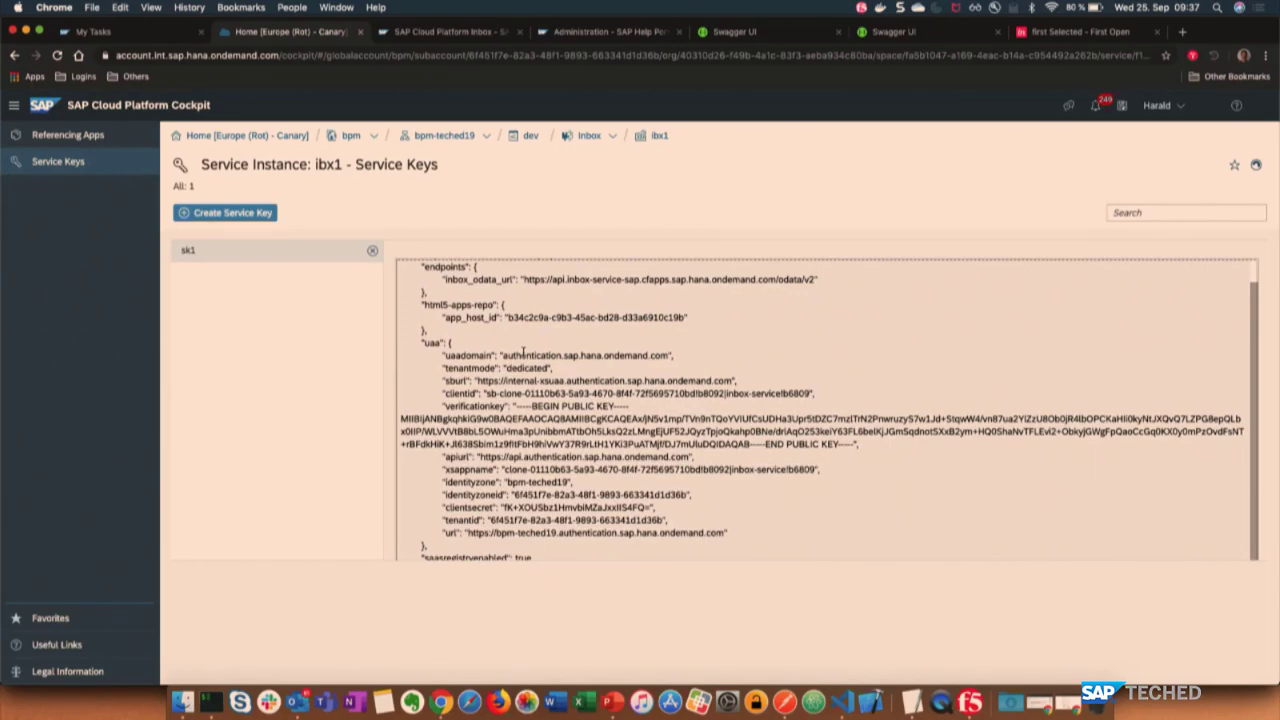
scroll(522, 352, up, 1)
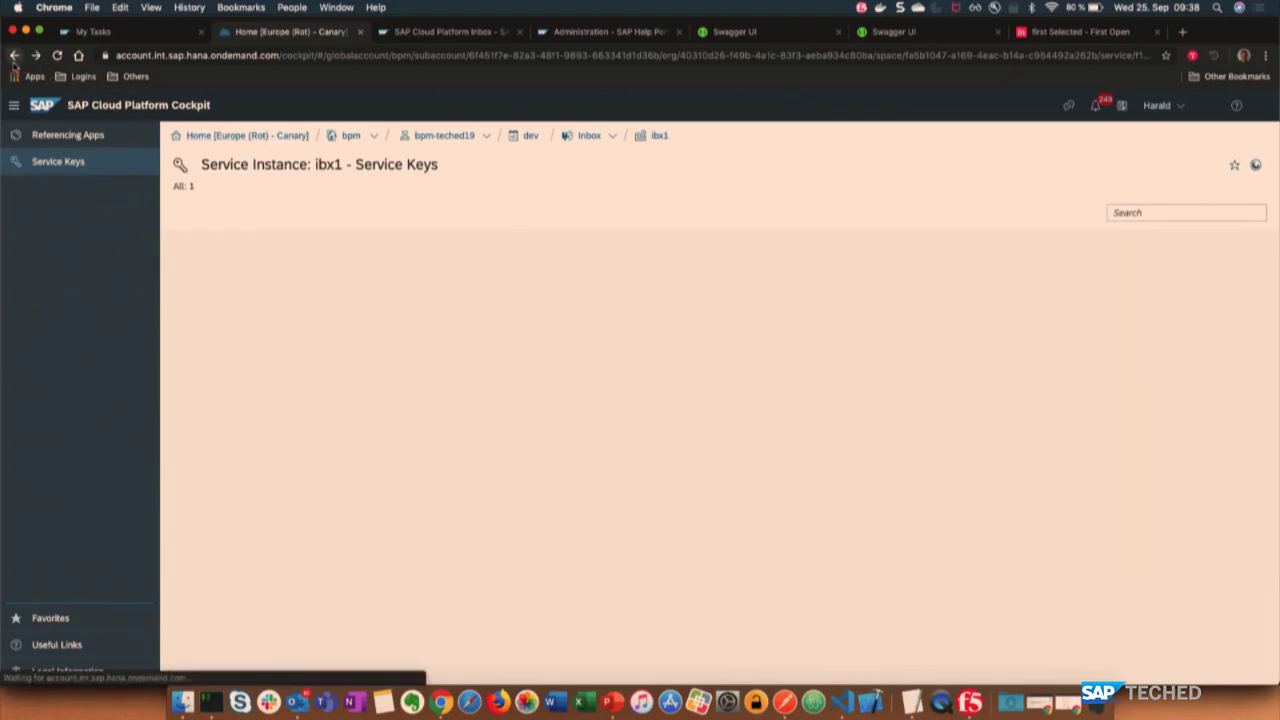
Go up to the bpm-teched19 subaccount and open its connectivity destinations.
click(14, 55)
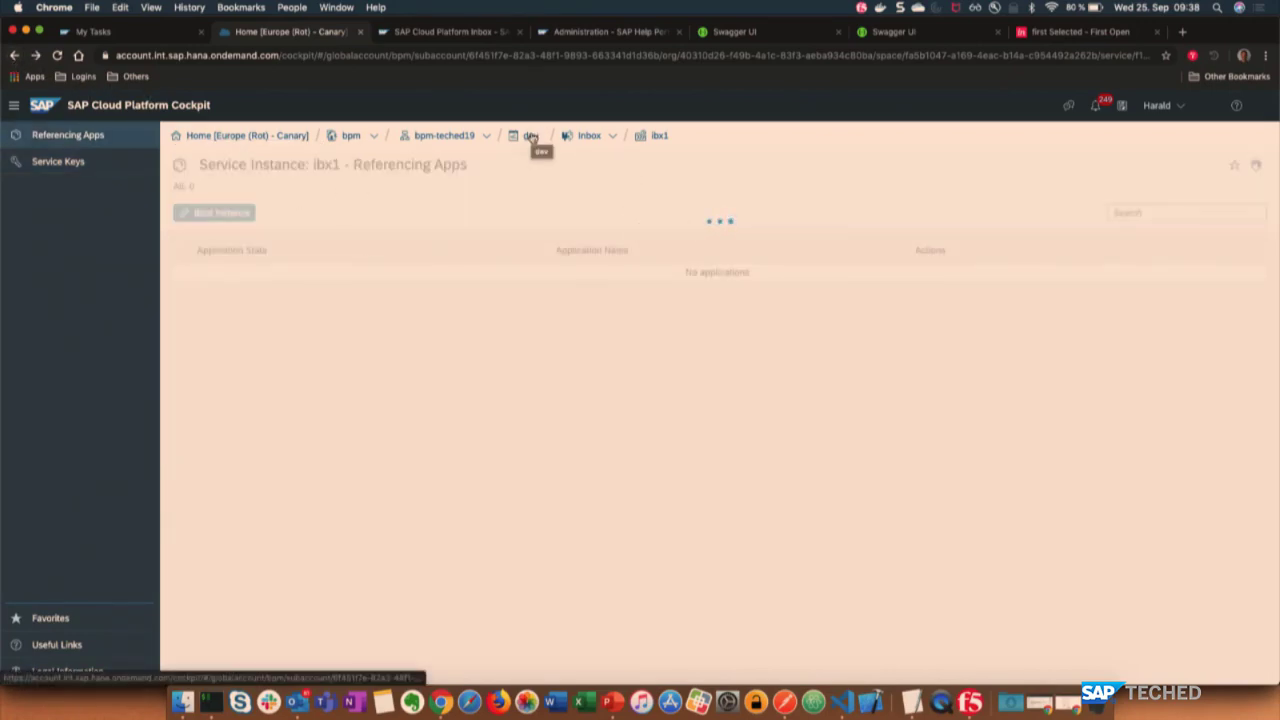
click(461, 135)
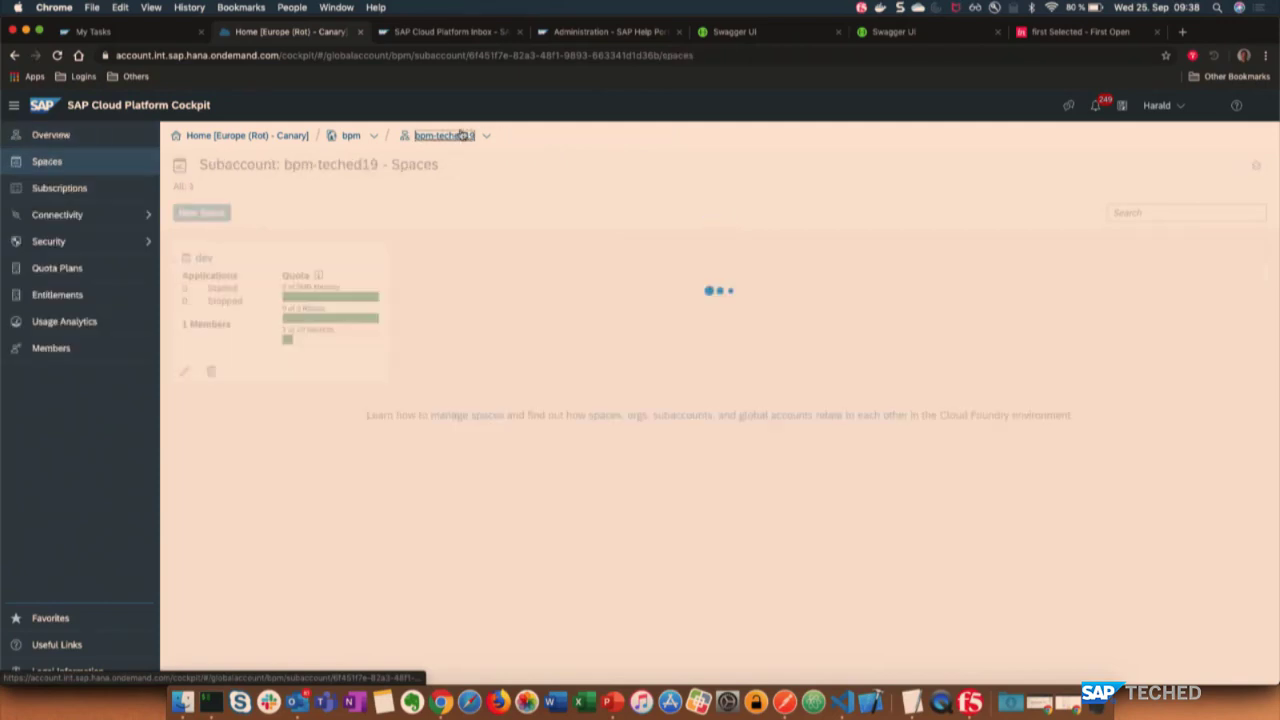
click(85, 296)
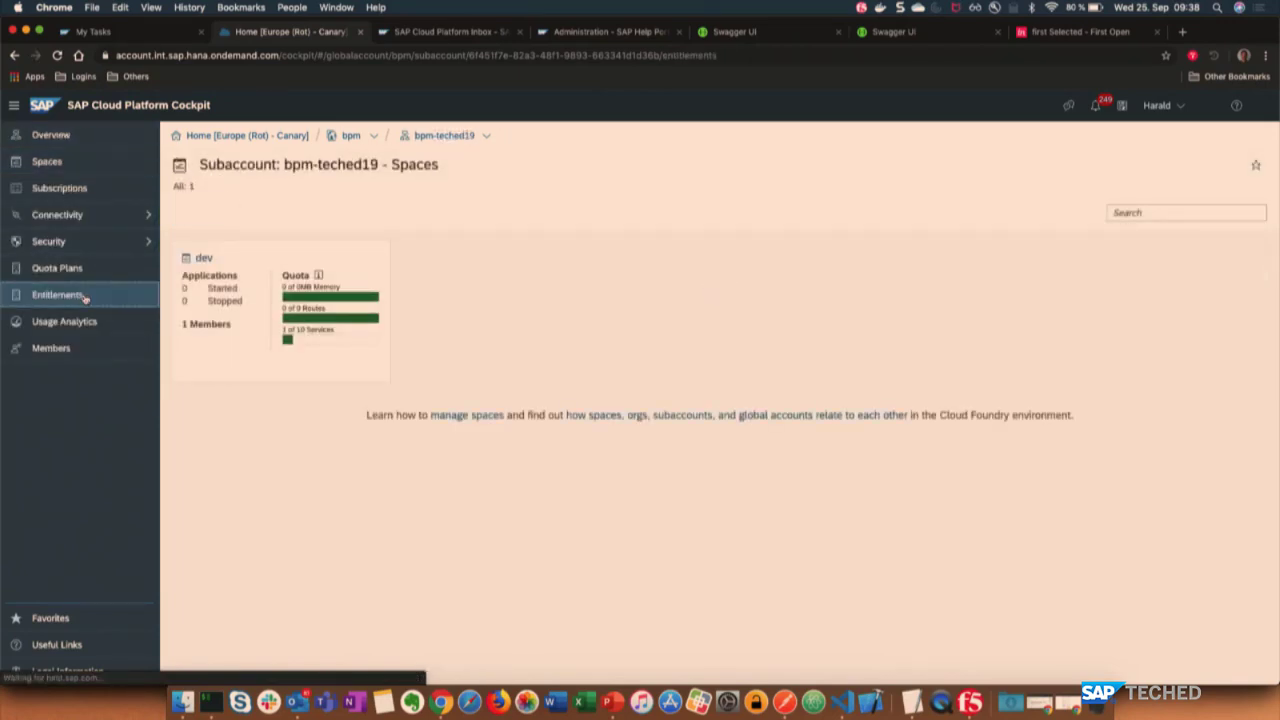
click(72, 218)
click(60, 242)
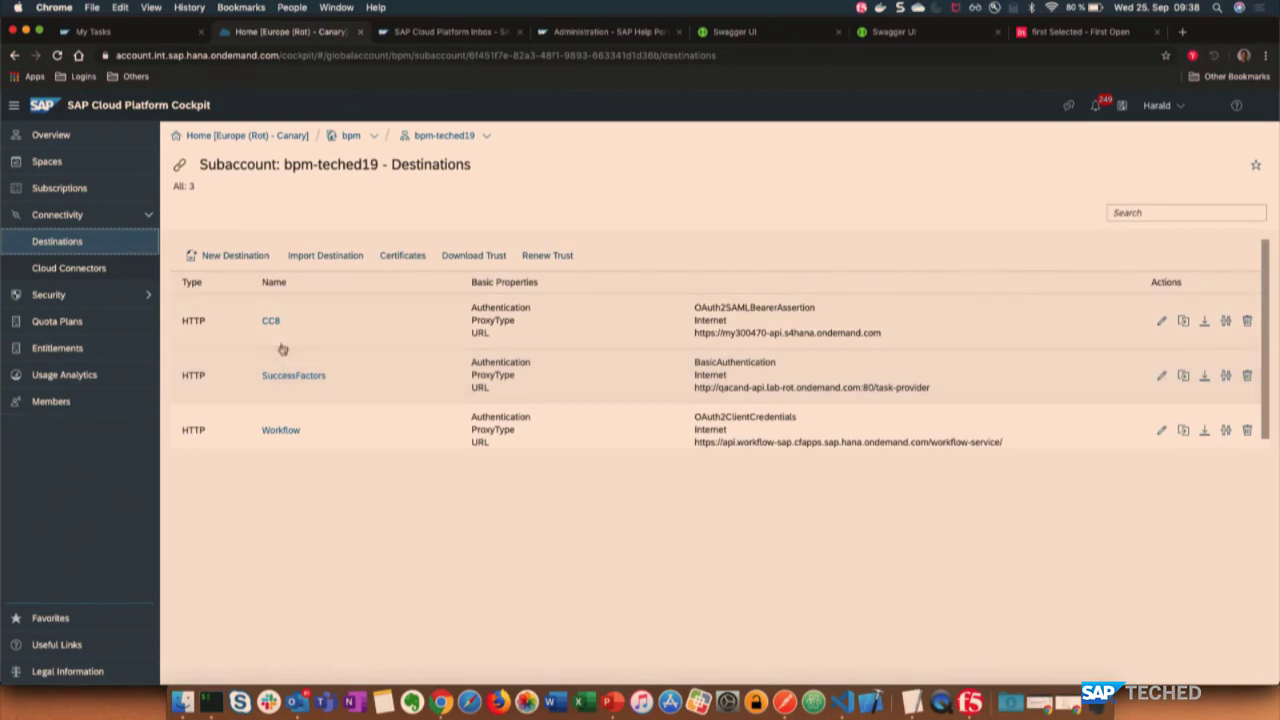
Open the CC8 destination and examine its configuration and additional properties.
click(271, 321)
scroll(275, 321, down, 1)
scroll(340, 502, down, 5)
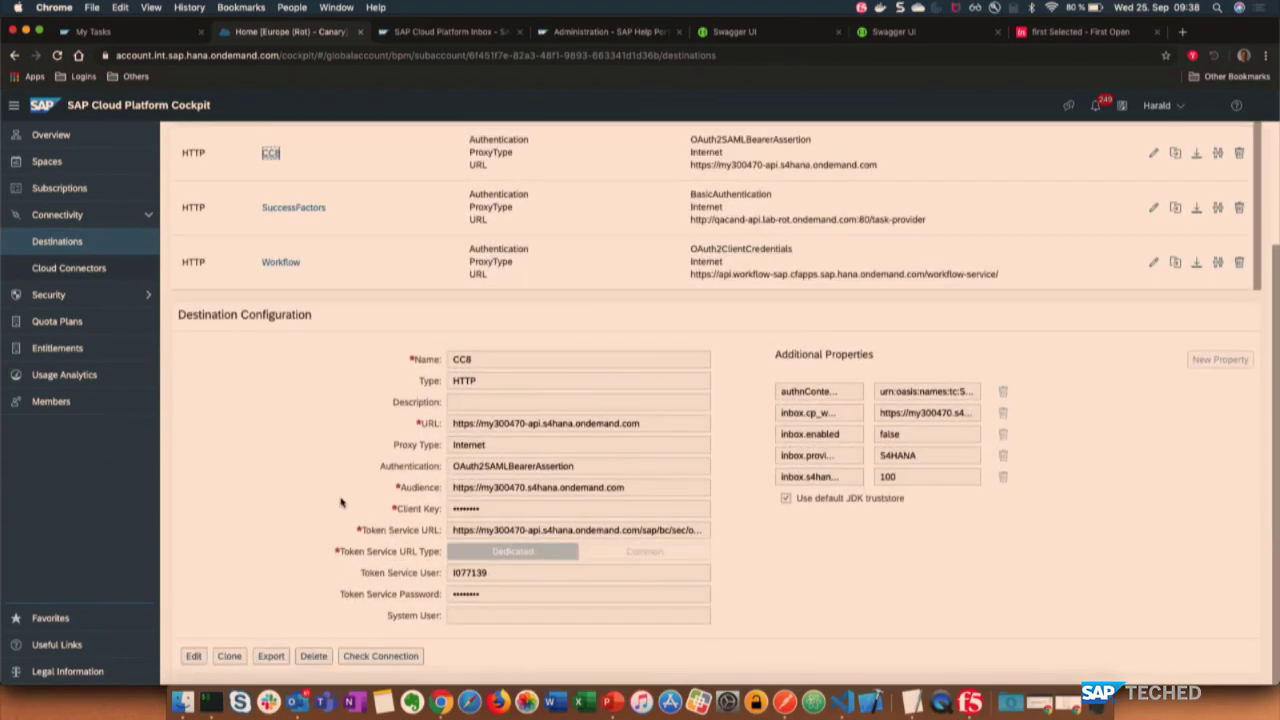